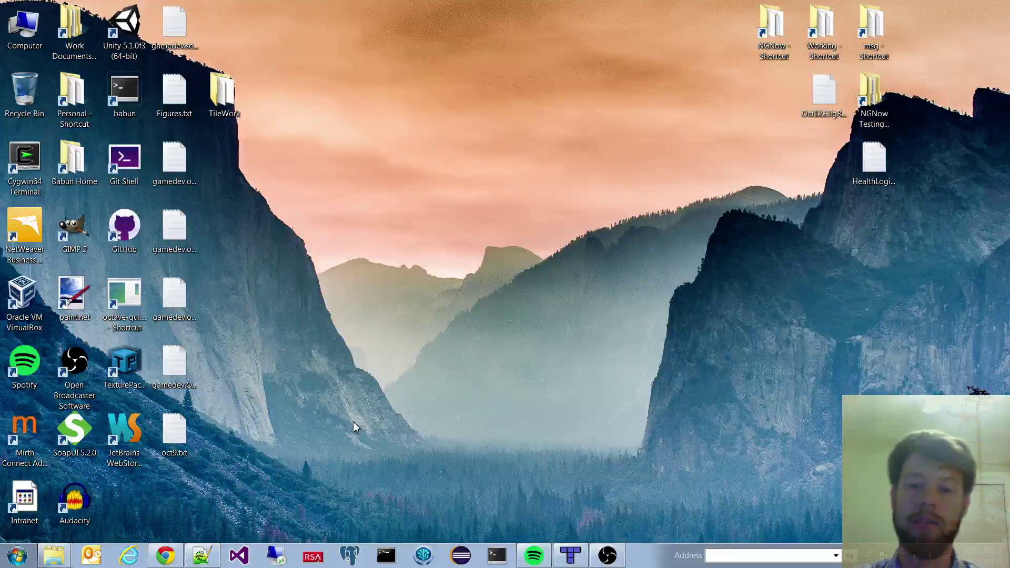
Open the Personal folder, then move its Explorer window higher and enlarge it
click(578, 562)
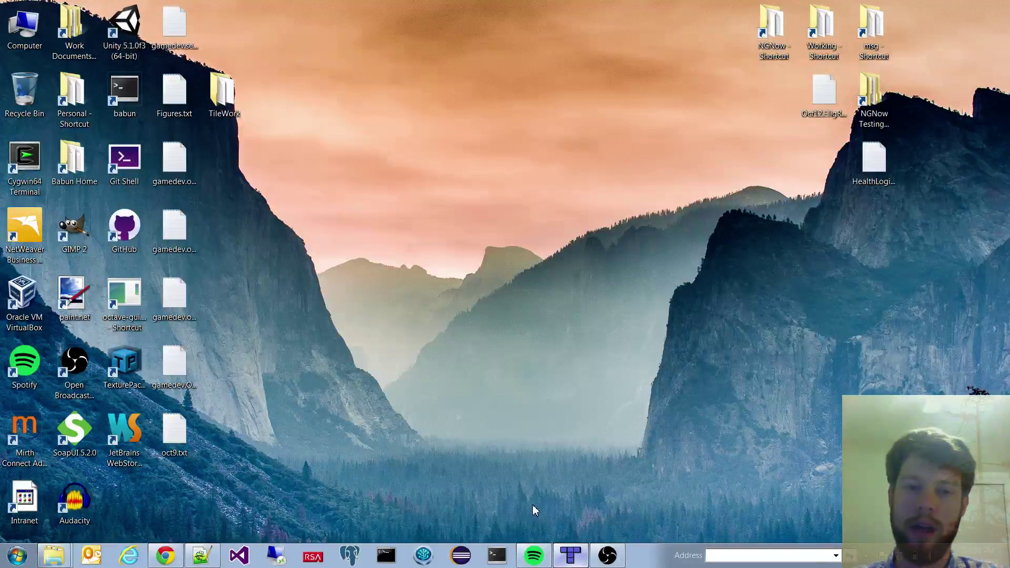
click(421, 424)
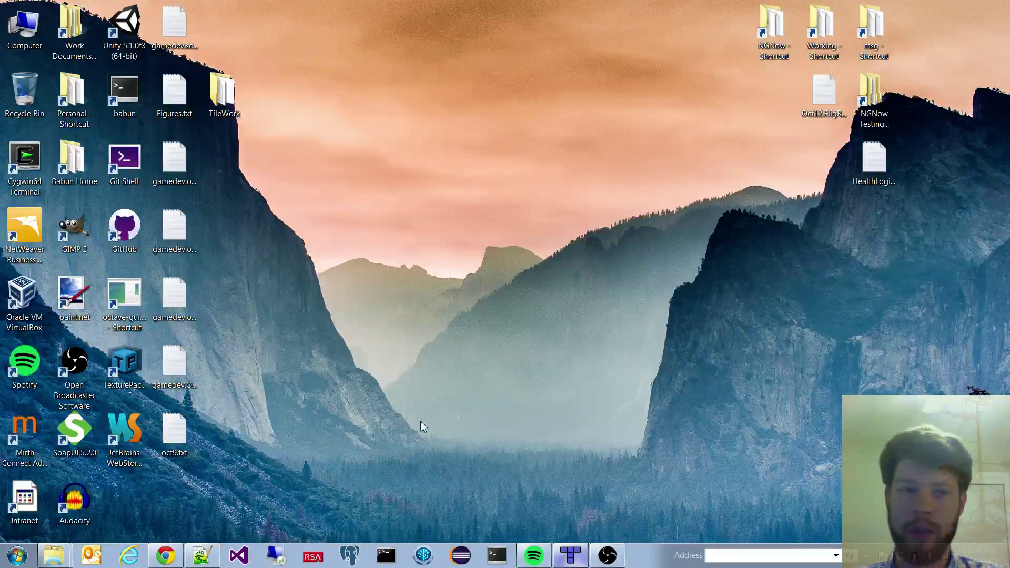
double_click(81, 94)
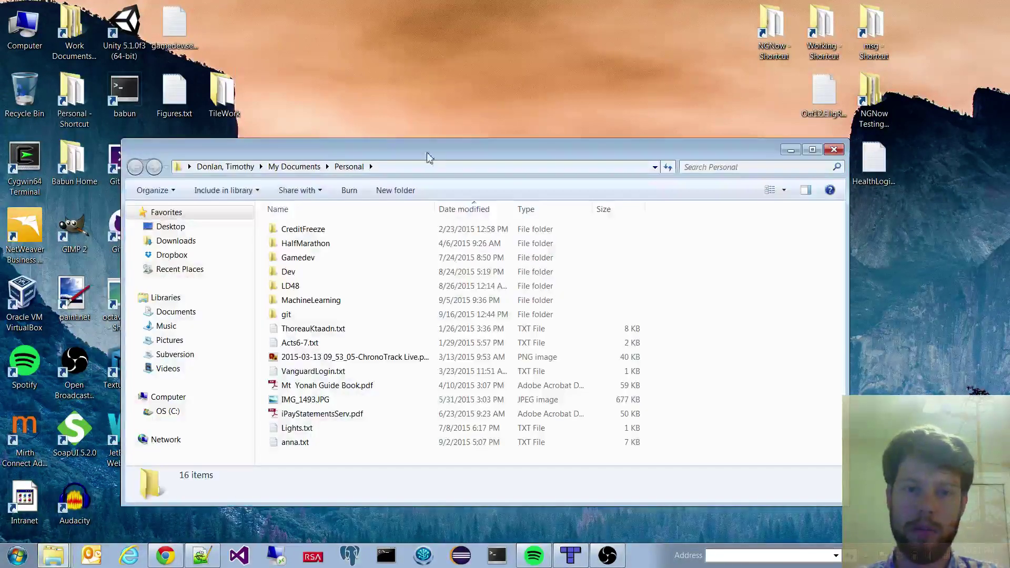
drag(428, 157, 379, 57)
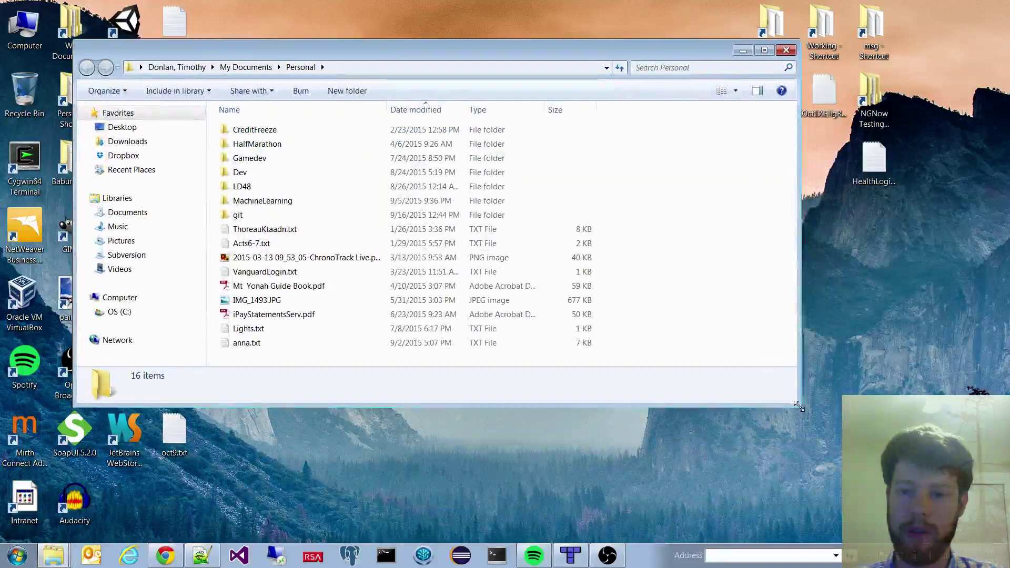
drag(798, 406, 923, 479)
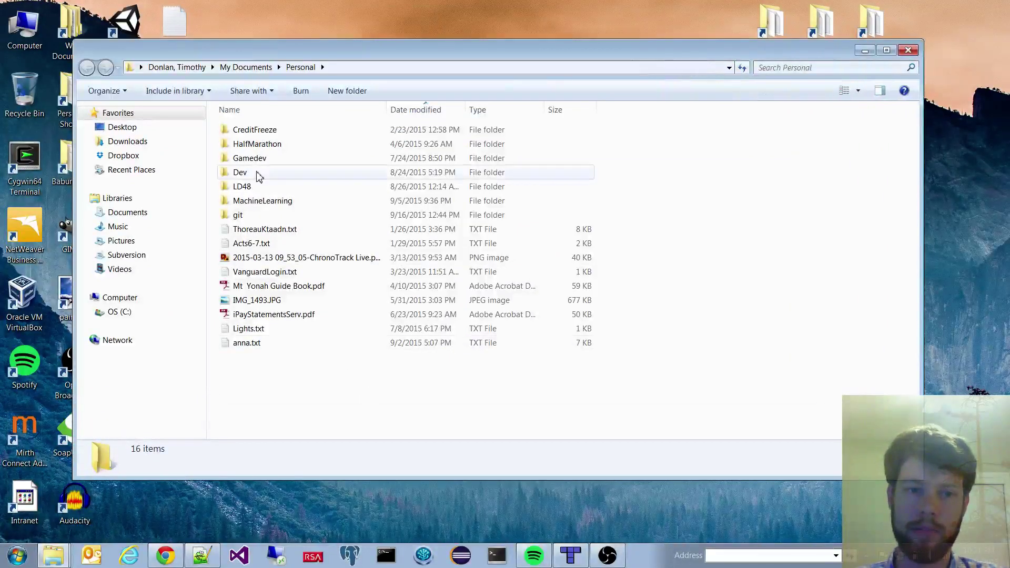
Browse into Gamedev > Assets > Tilesets > High Fantasy Tiles, then launch Chrome
double_click(270, 158)
double_click(248, 146)
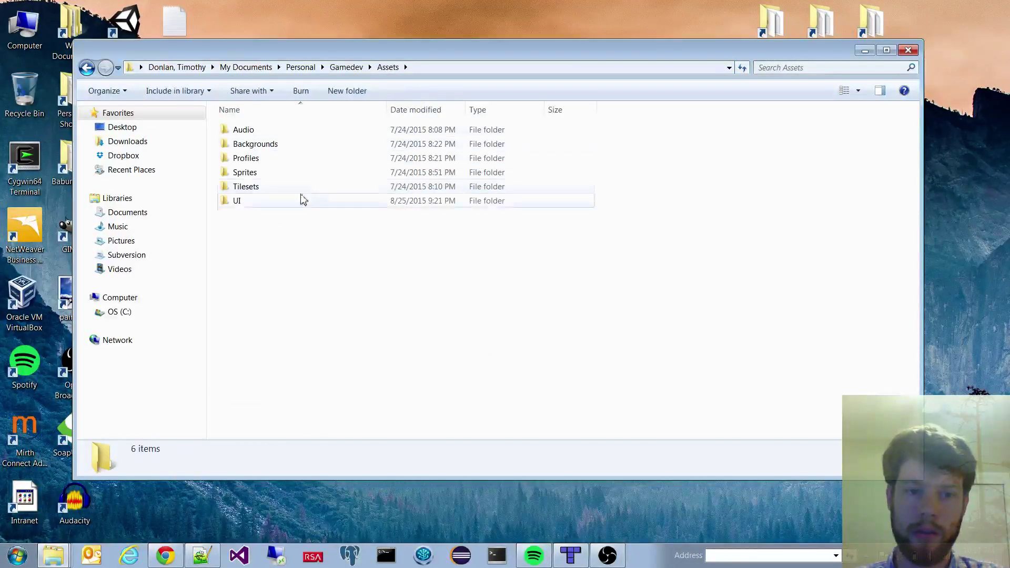
double_click(271, 189)
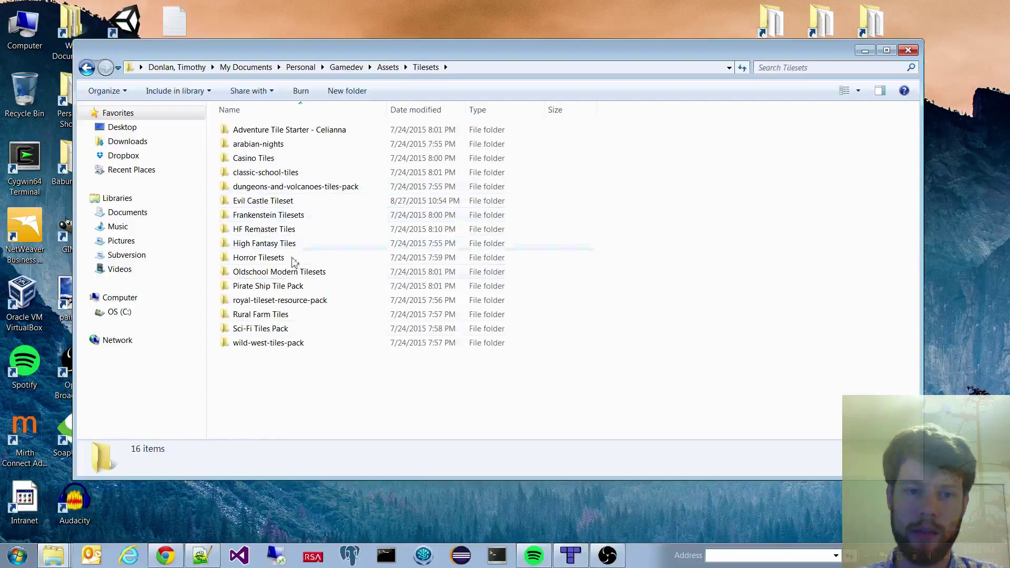
double_click(266, 245)
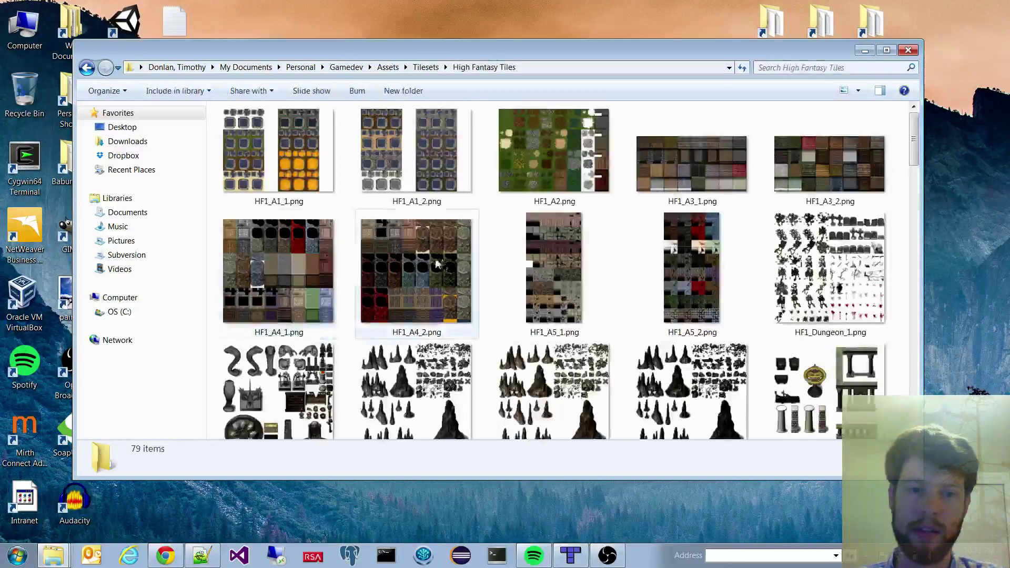
click(165, 556)
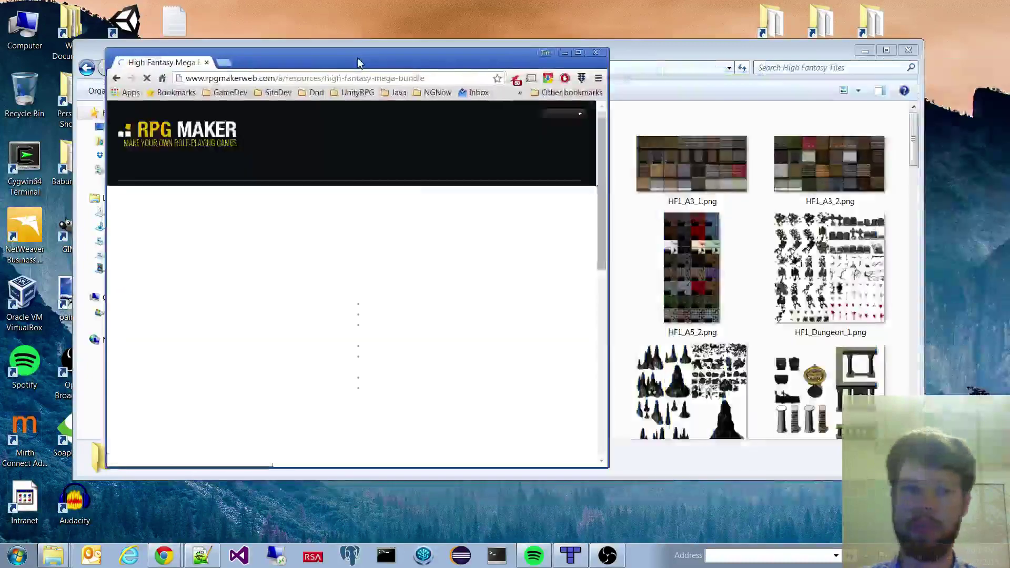
Scroll through the High Fantasy Mega Bundle page and enlarge the browser window
scroll(279, 273, down, 5)
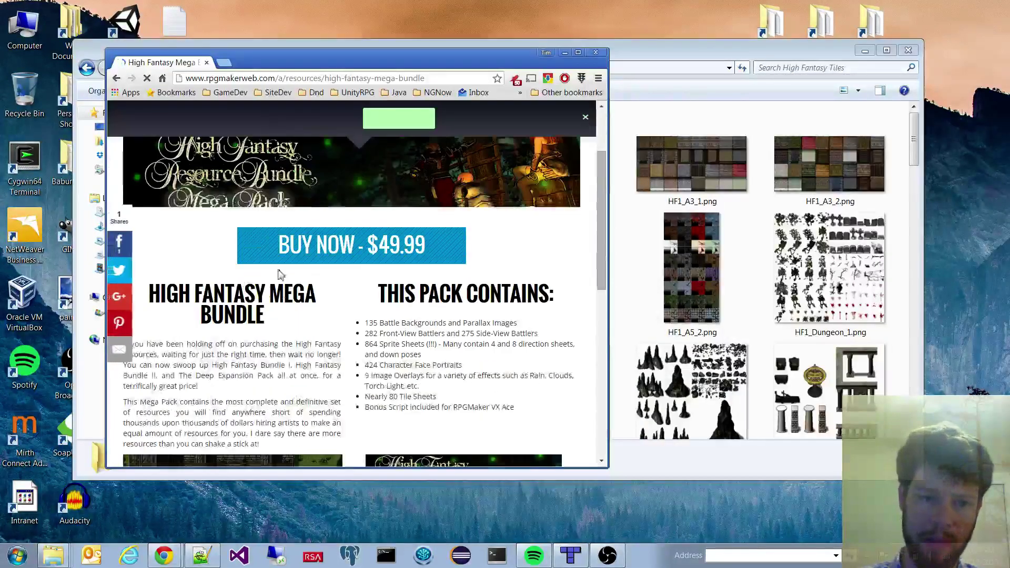
scroll(284, 227, down, 3)
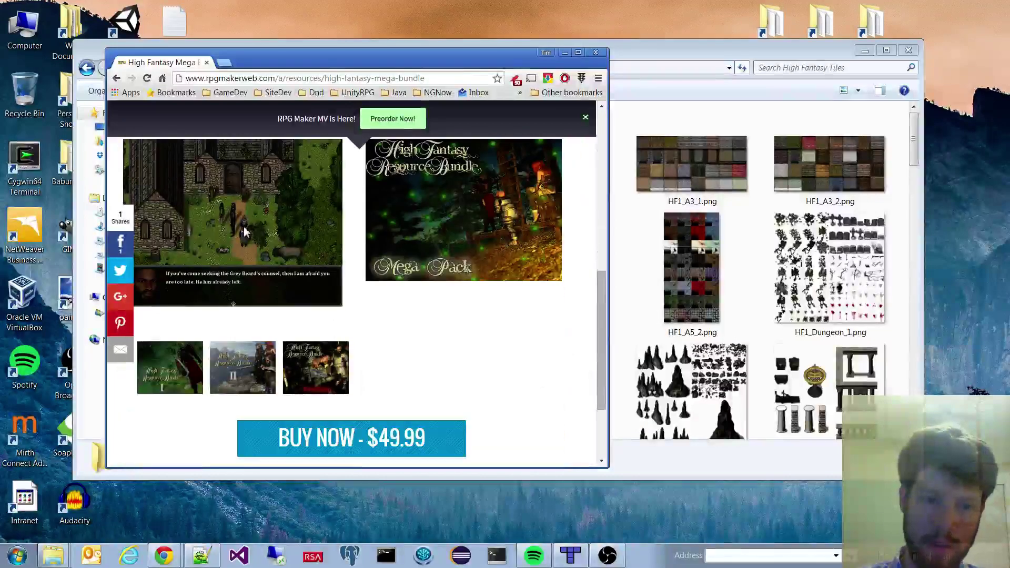
scroll(247, 232, up, 3)
scroll(233, 370, down, 2)
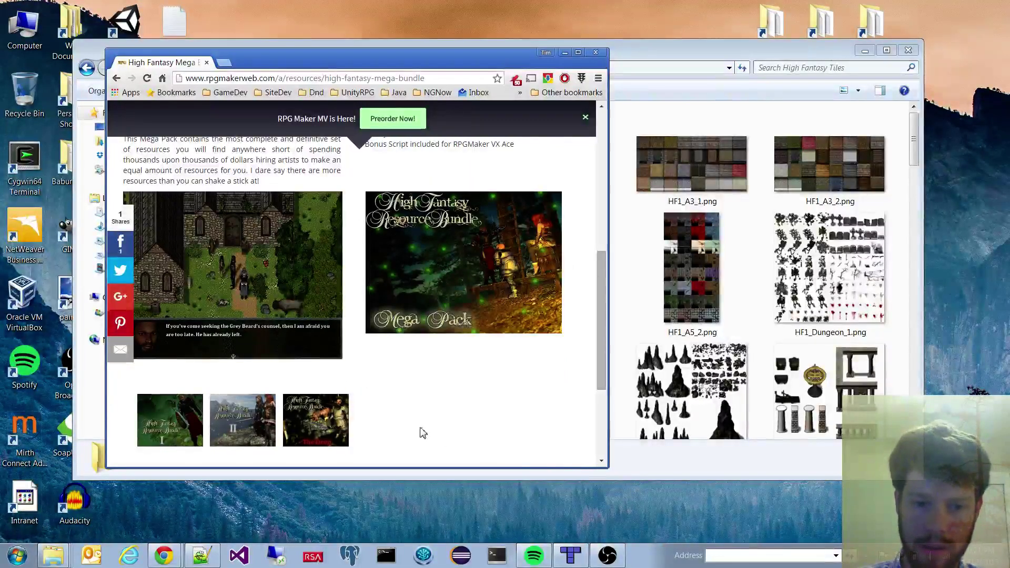
drag(605, 468, 867, 507)
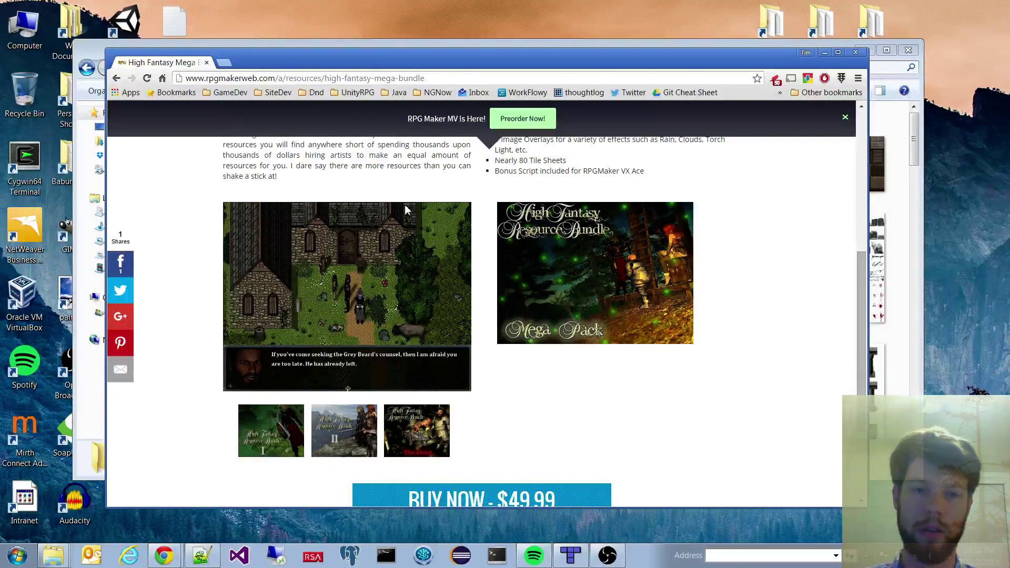
scroll(405, 210, up, 4)
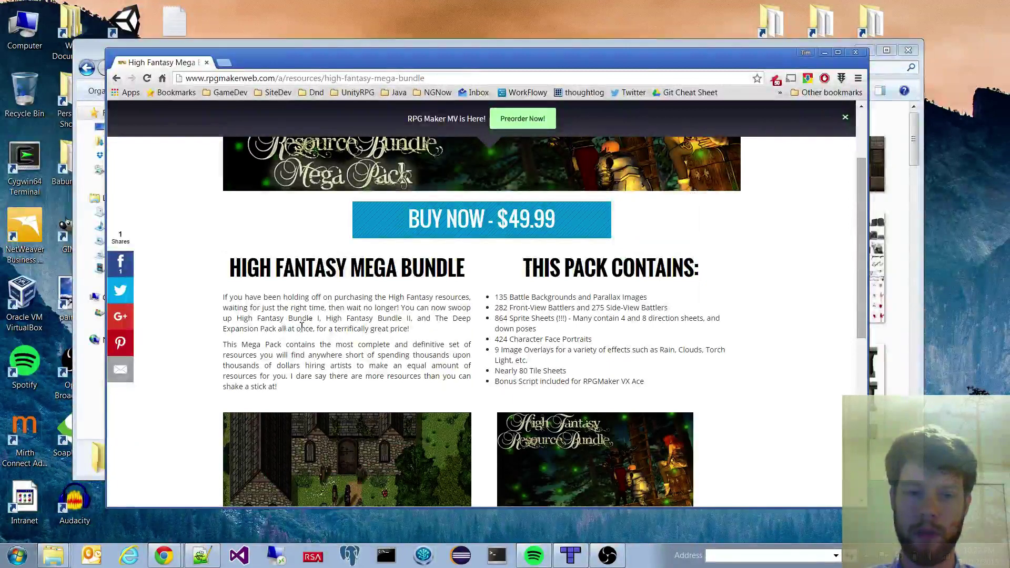
scroll(301, 327, down, 3)
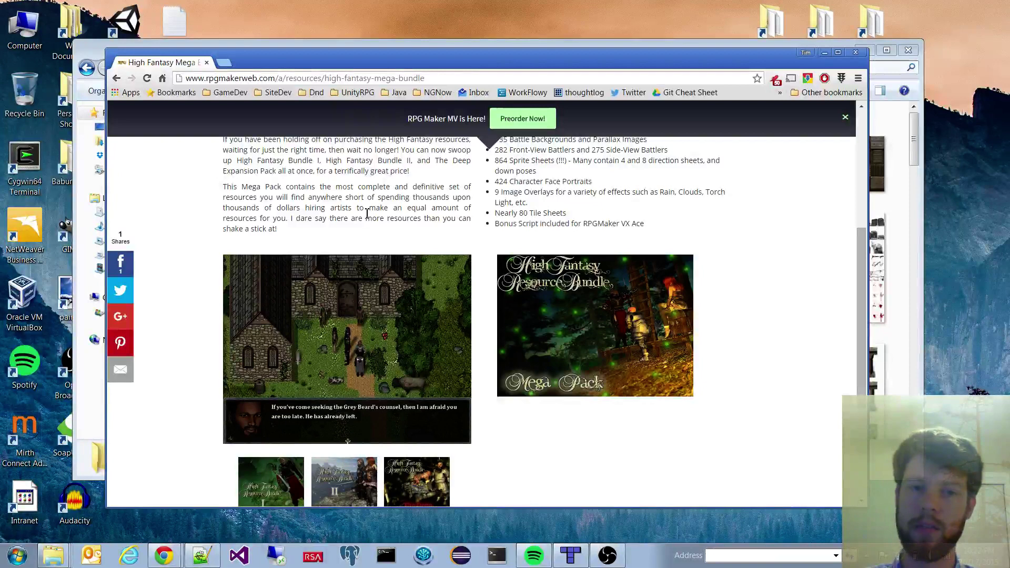
Highlight parts of the Mega Pack description, then minimize Chrome and select HF1_A4_2.png
drag(308, 197, 385, 219)
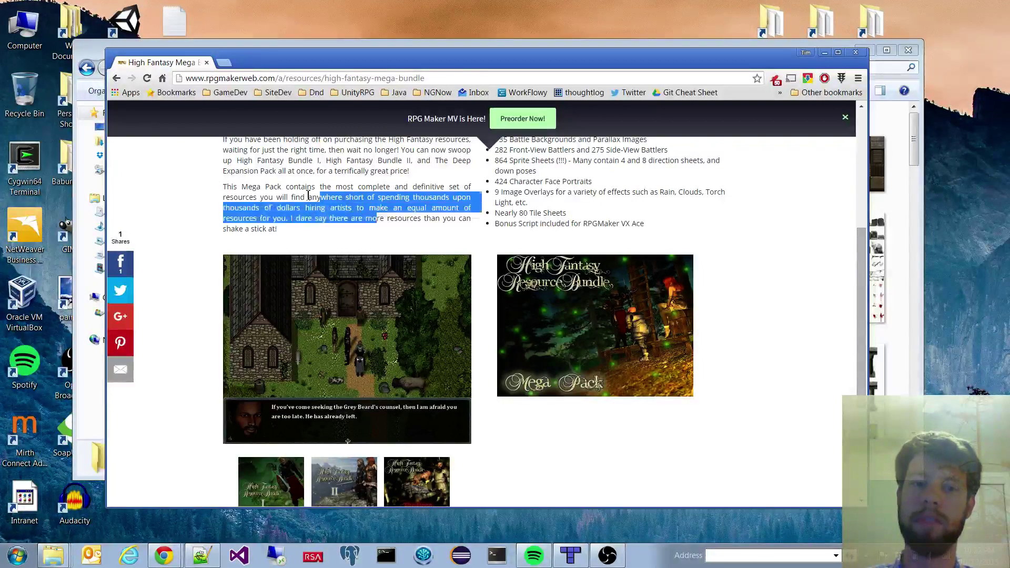
click(385, 219)
mouse_move(309, 197)
mouse_down()
mouse_move(385, 219)
mouse_move(310, 196)
mouse_up()
click(384, 221)
click(302, 190)
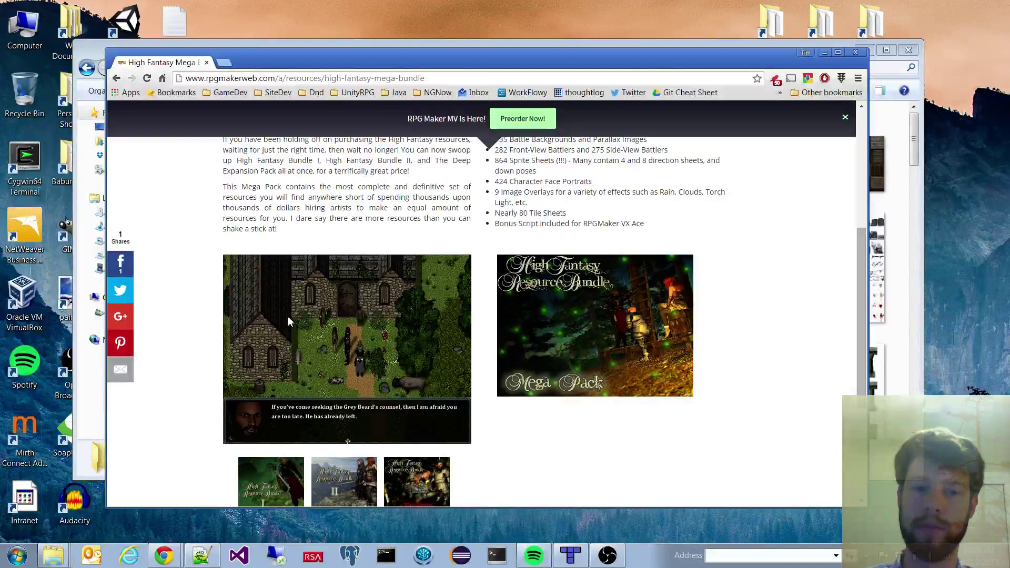
drag(343, 202, 367, 213)
click(367, 212)
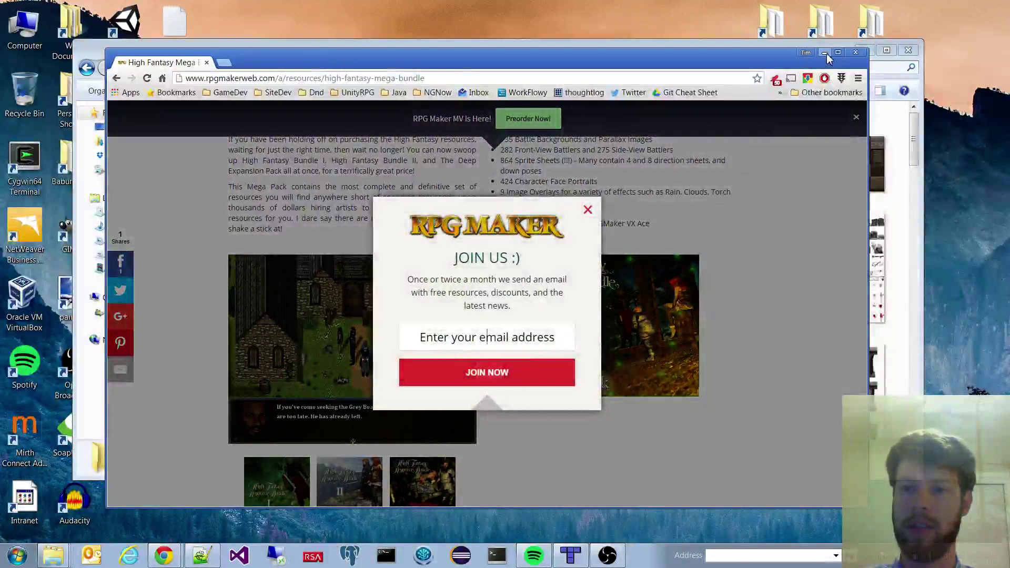
click(825, 53)
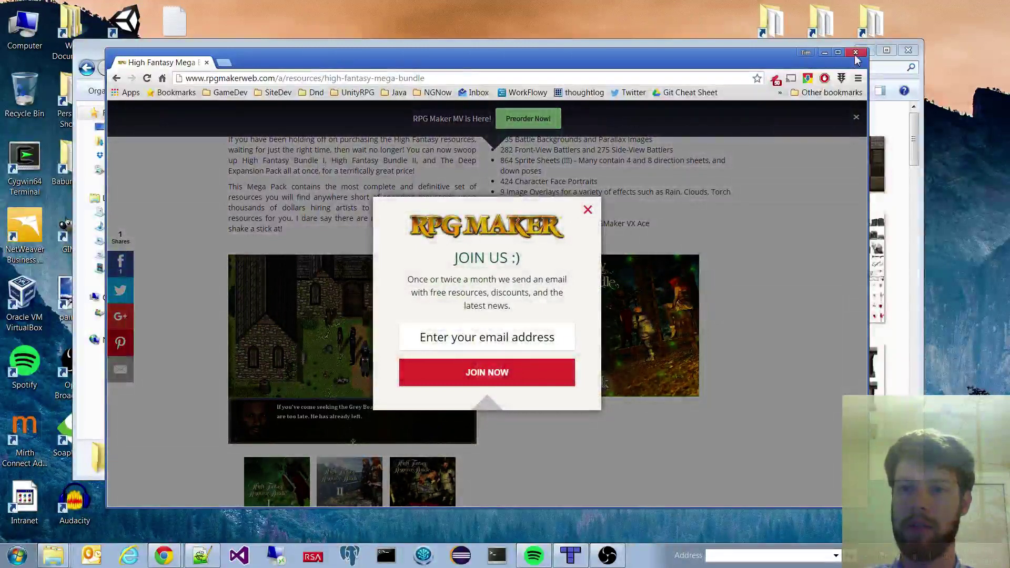
click(427, 283)
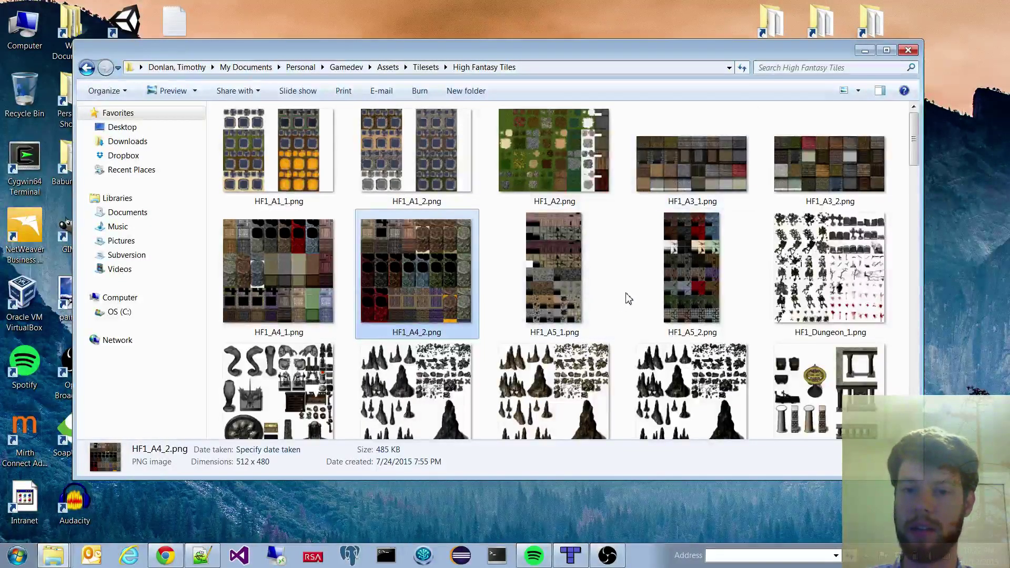
View HF1_A4_2.png full size in Windows Photo Viewer to inspect its wall tiles
double_click(428, 295)
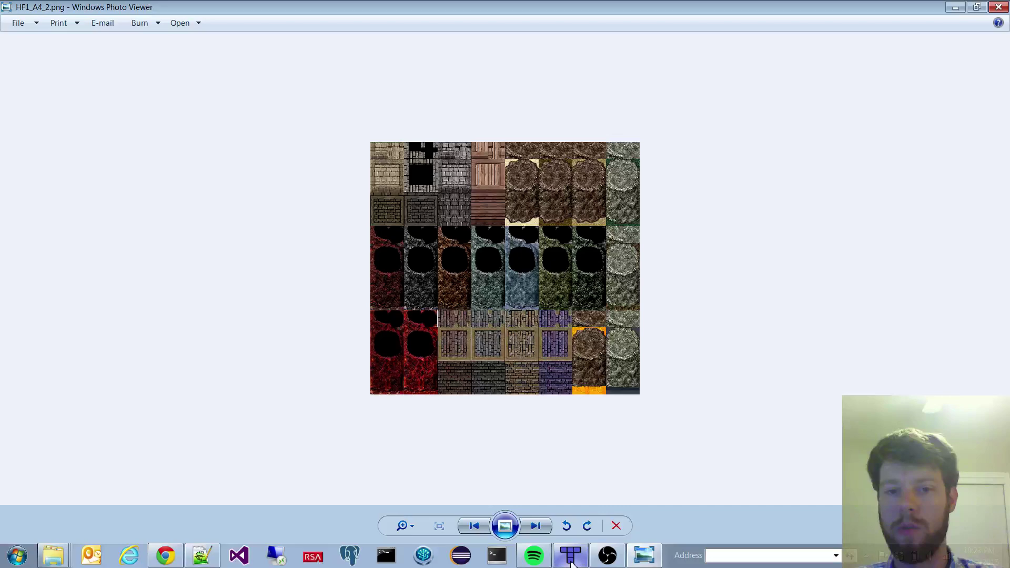
Switch back to Tiled and create a new map with the default settings
click(571, 557)
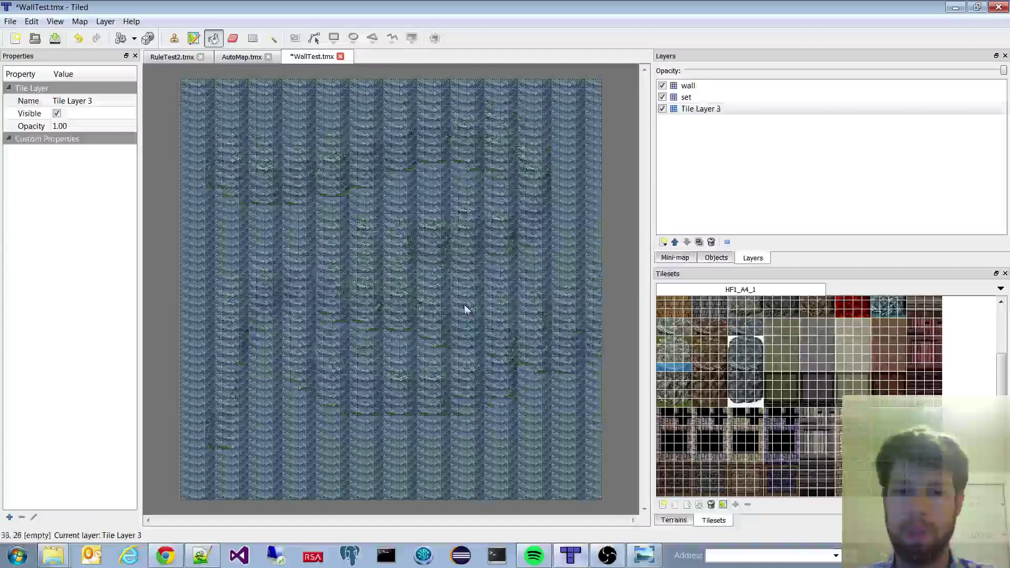
key(ctrl+n)
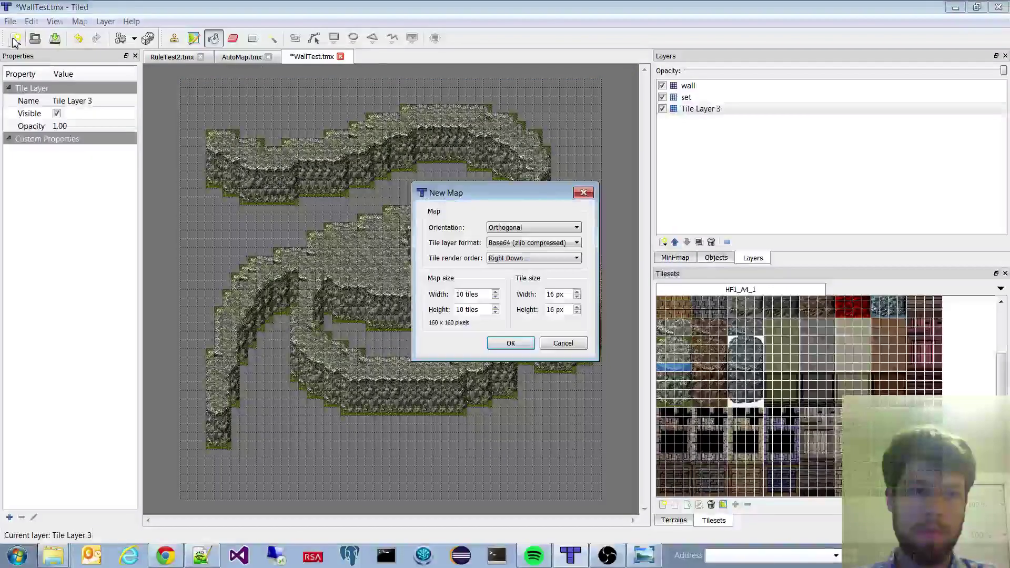
click(508, 344)
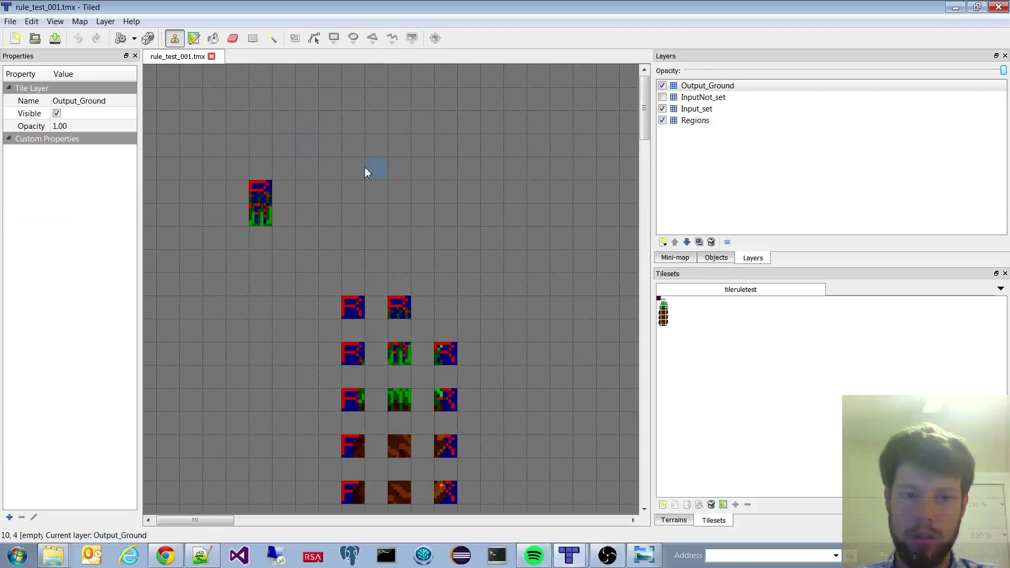
Close rule_test_001.tmx and create a new map 50 tiles wide by 50 tiles high
click(212, 57)
click(15, 38)
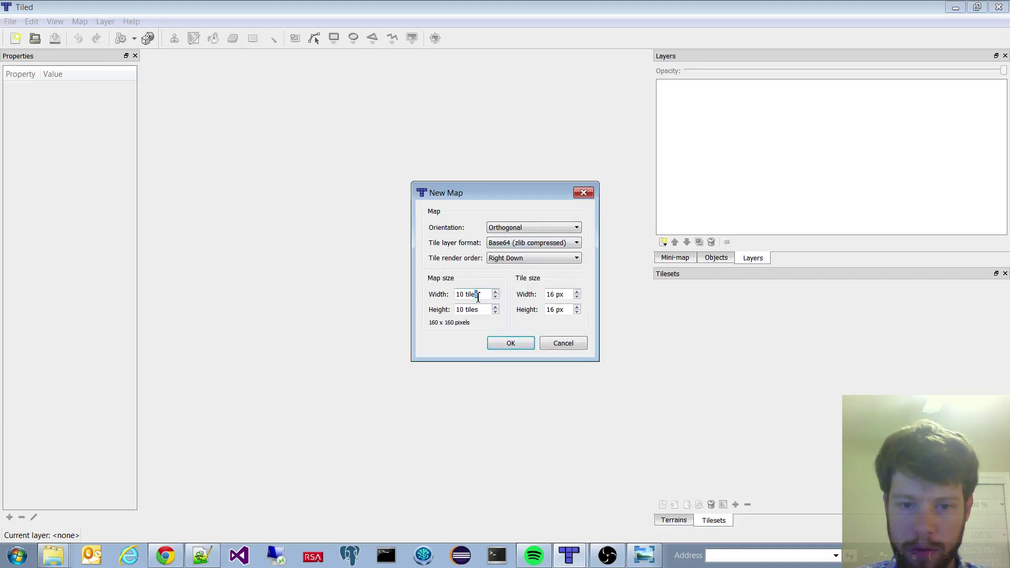
drag(478, 296, 391, 295)
text(54)
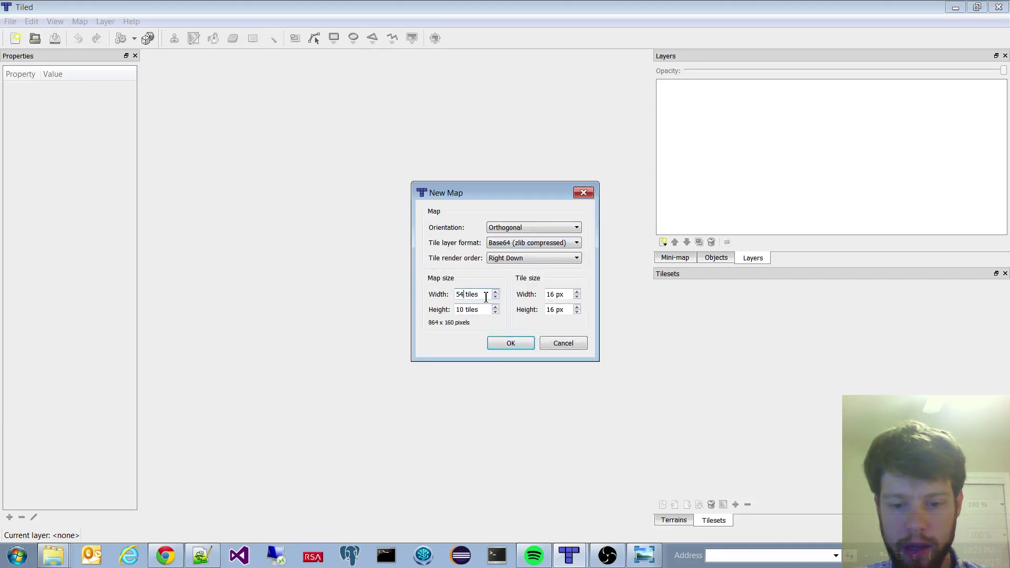
key(BackSpace)
text(0)
drag(482, 309, 425, 312)
text(50)
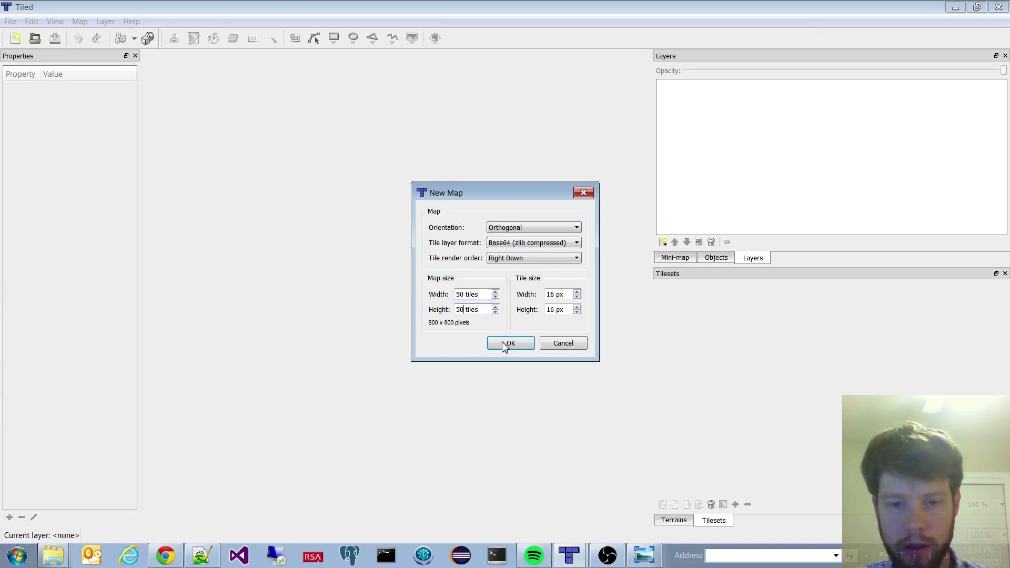
click(506, 345)
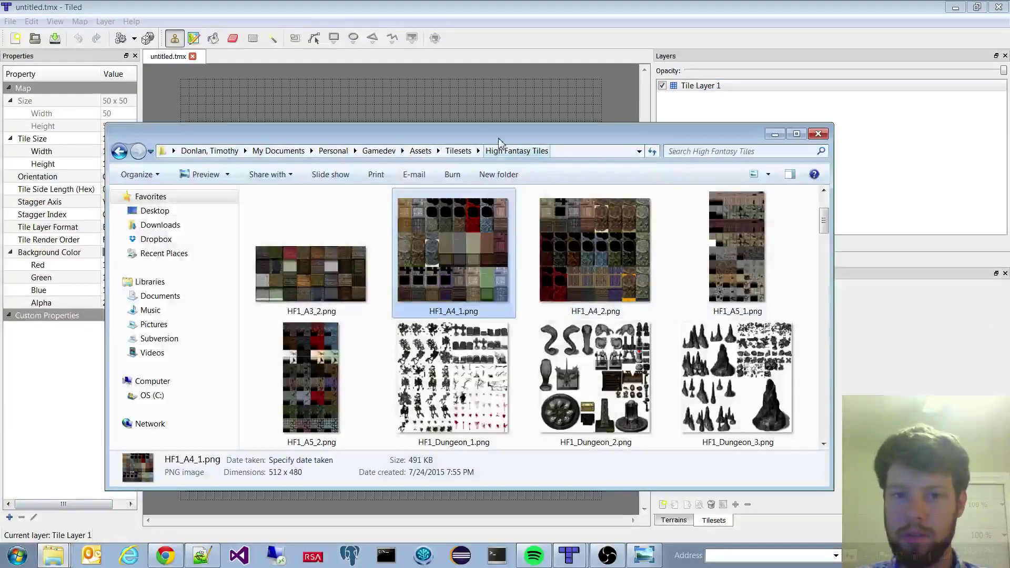
drag(480, 137, 1009, 174)
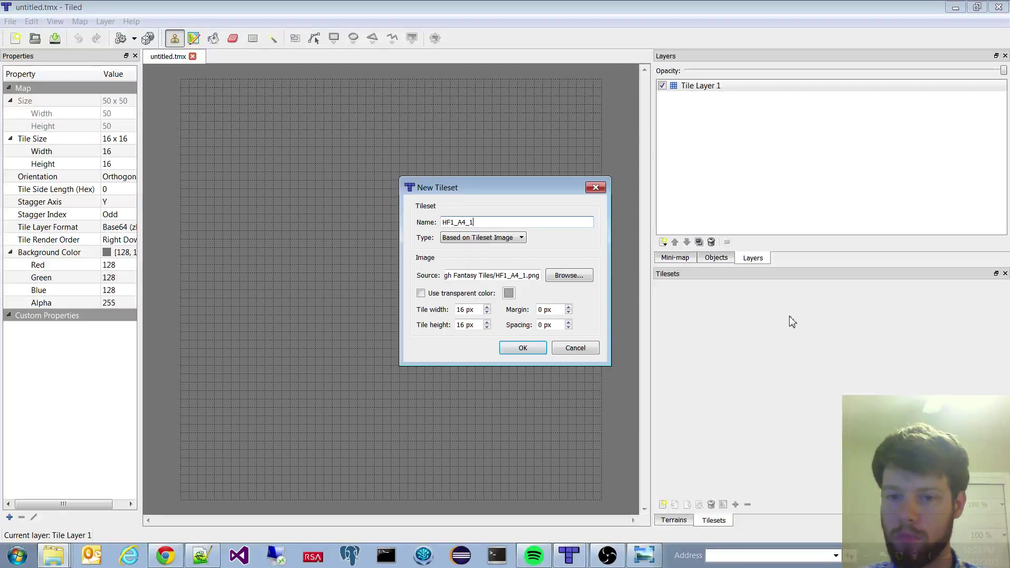
Add HF1_A4_1.png as a 16×16 tileset, remove it, then add it again
click(524, 348)
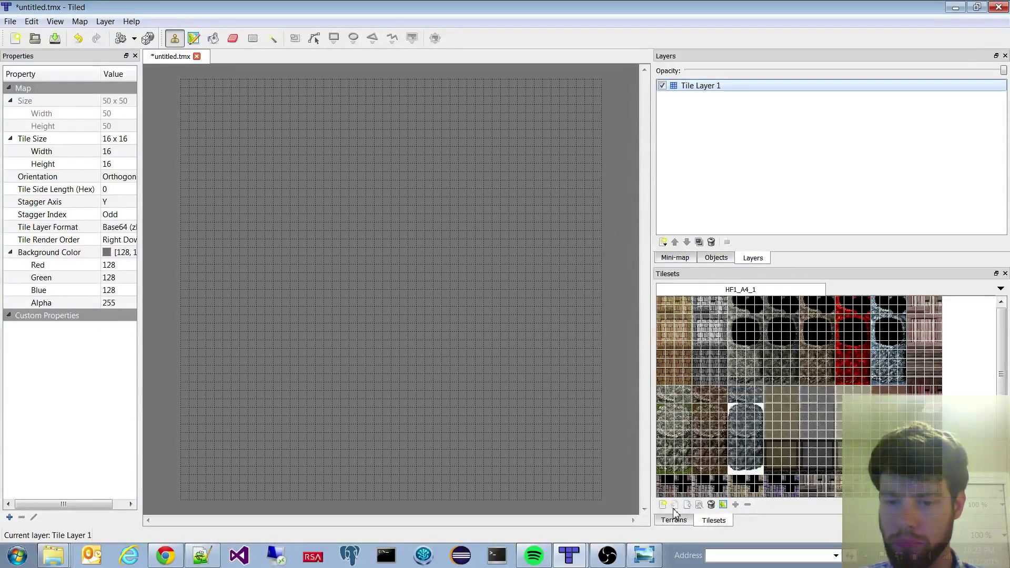
click(711, 504)
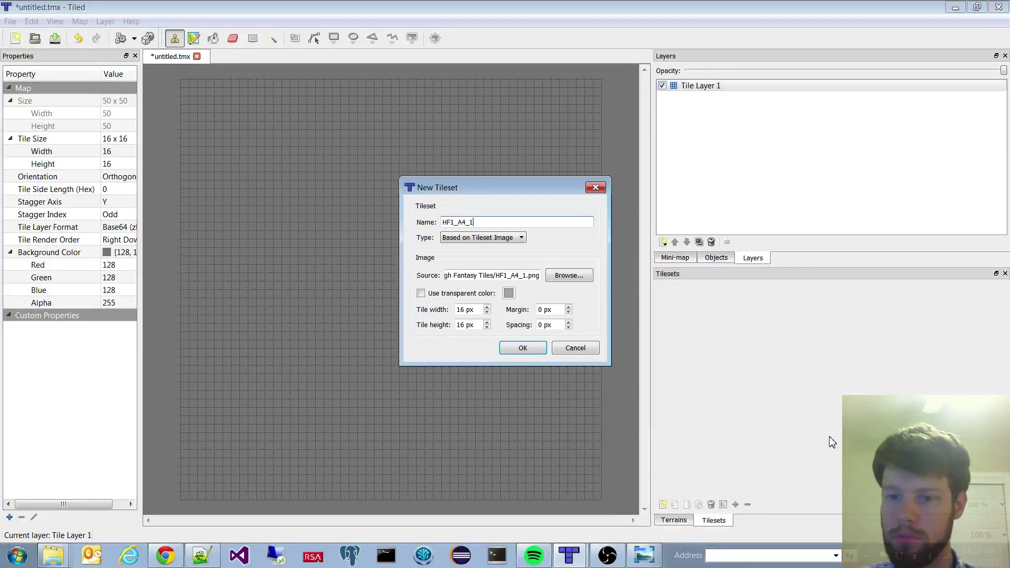
click(663, 505)
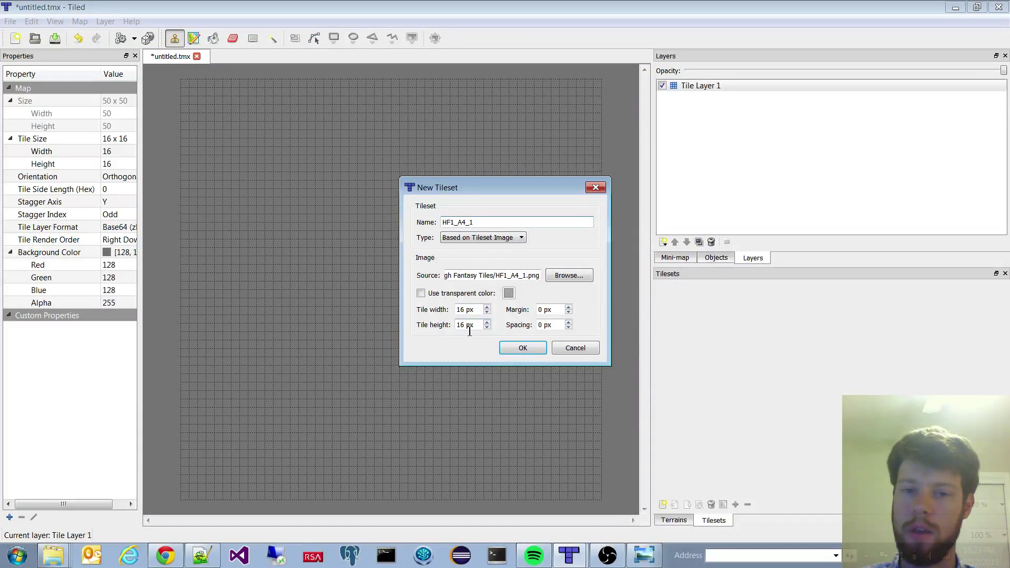
click(520, 349)
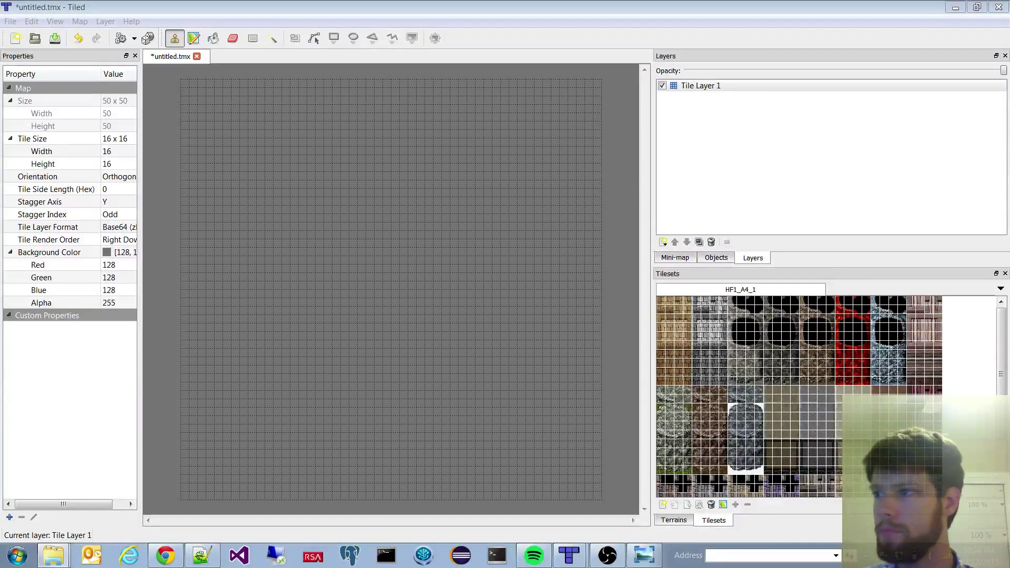
Add the HF1_A2 tileset to the map and browse its tiles
click(524, 348)
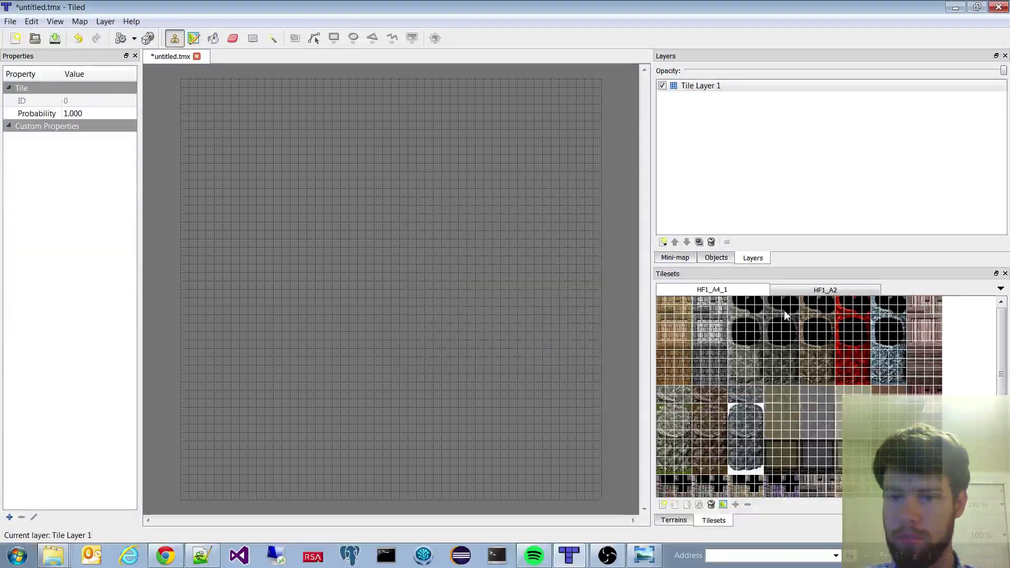
click(825, 290)
scroll(759, 385, down, 1)
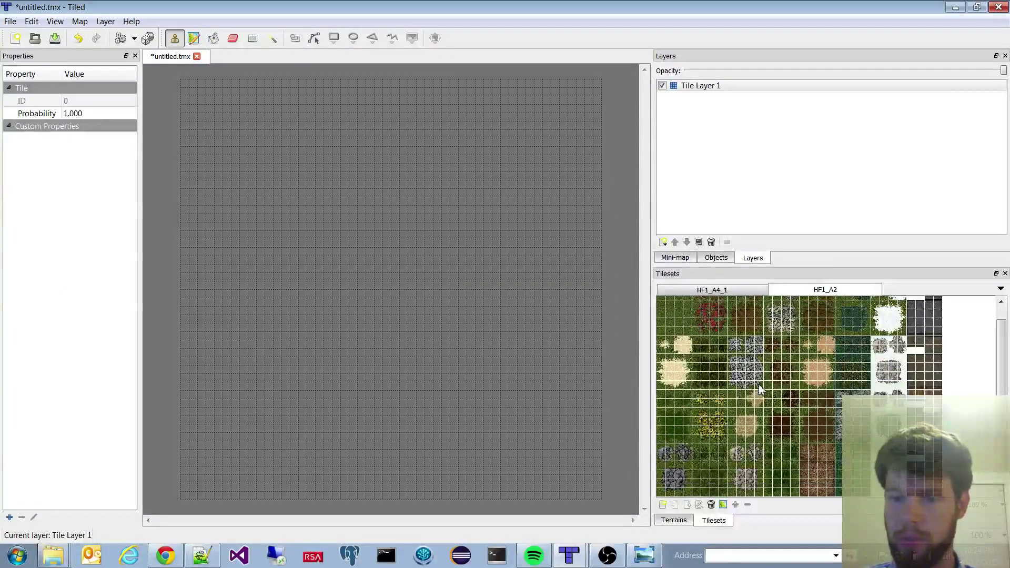
scroll(788, 438, up, 1)
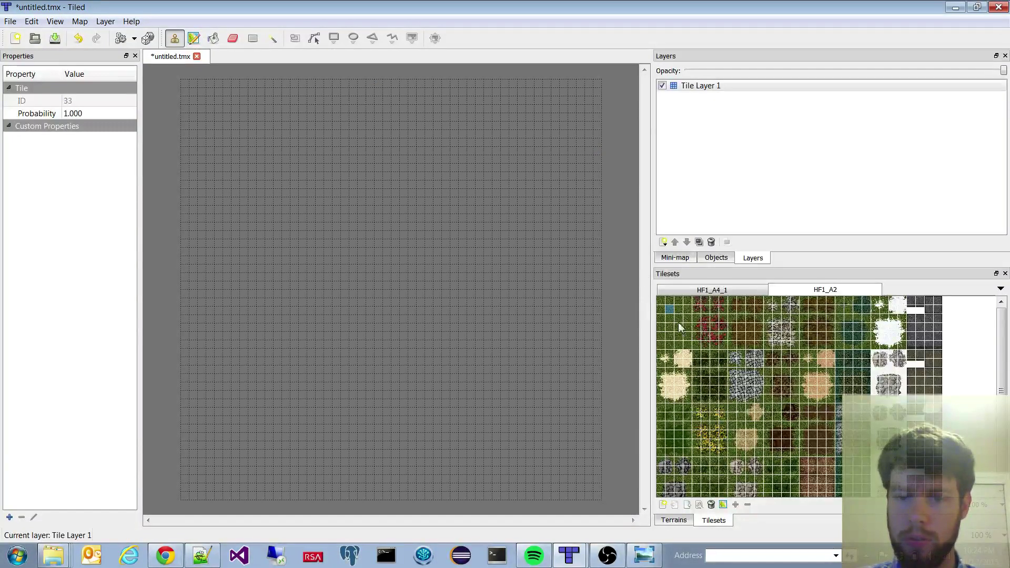
Bucket-fill the whole map with a 2×2 grass block, then pick a cobblestone tile for stamping
drag(669, 311, 683, 327)
click(213, 38)
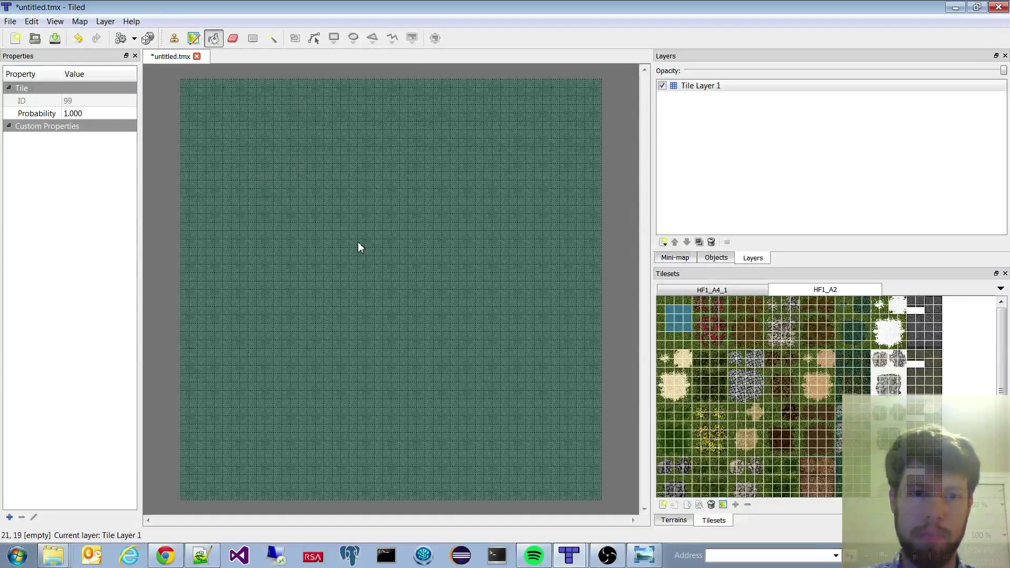
click(361, 241)
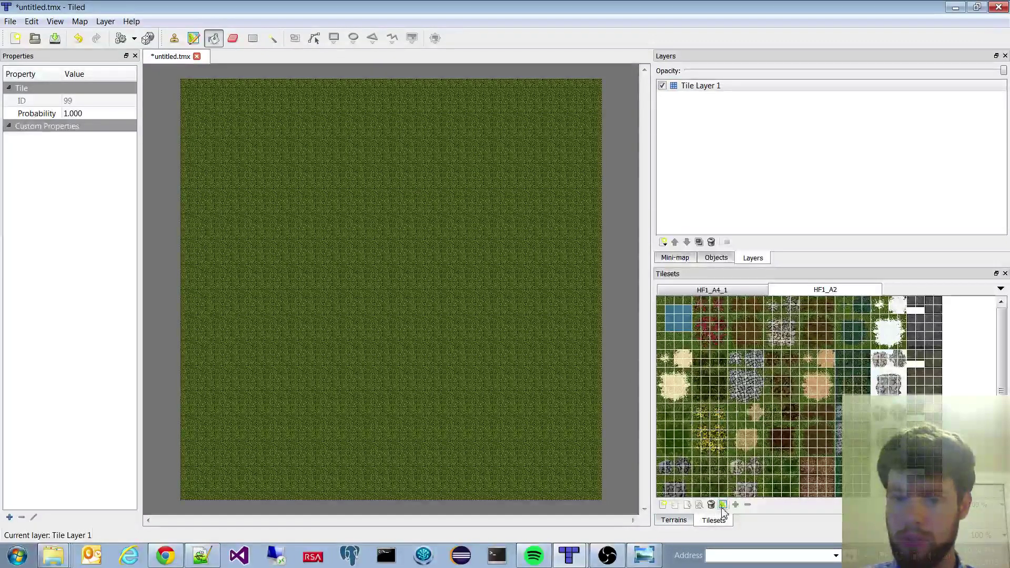
click(737, 360)
click(174, 38)
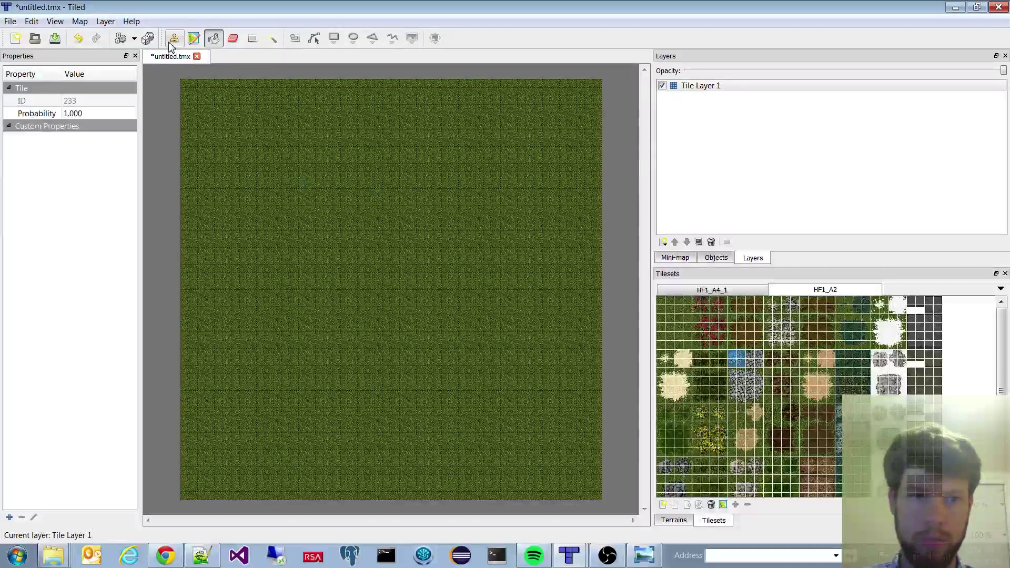
mouse_move(413, 183)
mouse_down()
mouse_move(390, 334)
mouse_move(276, 363)
mouse_up()
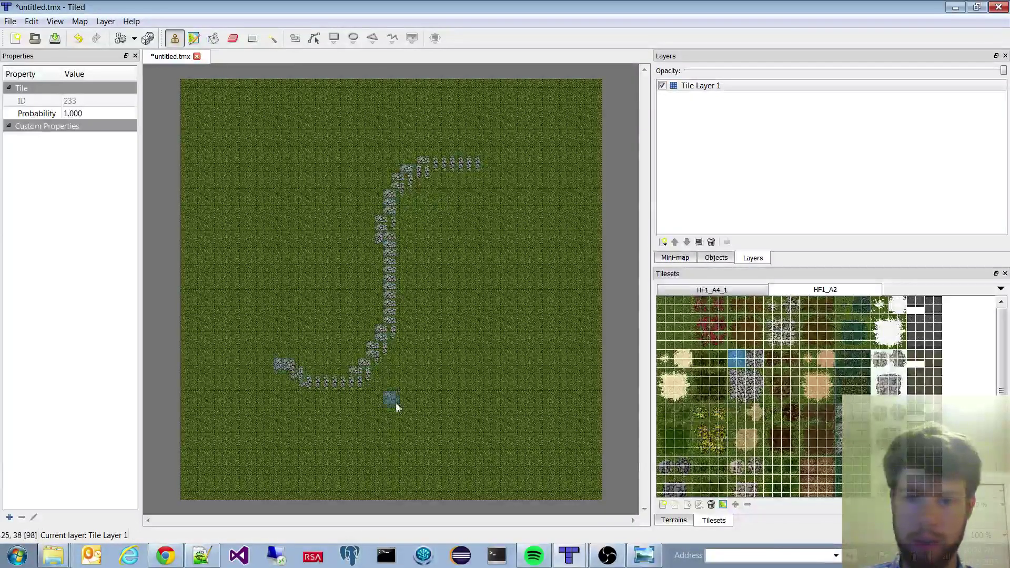
click(747, 386)
mouse_move(400, 205)
mouse_down()
mouse_move(377, 311)
mouse_move(423, 170)
mouse_move(400, 211)
mouse_move(375, 220)
mouse_move(364, 303)
mouse_move(383, 207)
mouse_up()
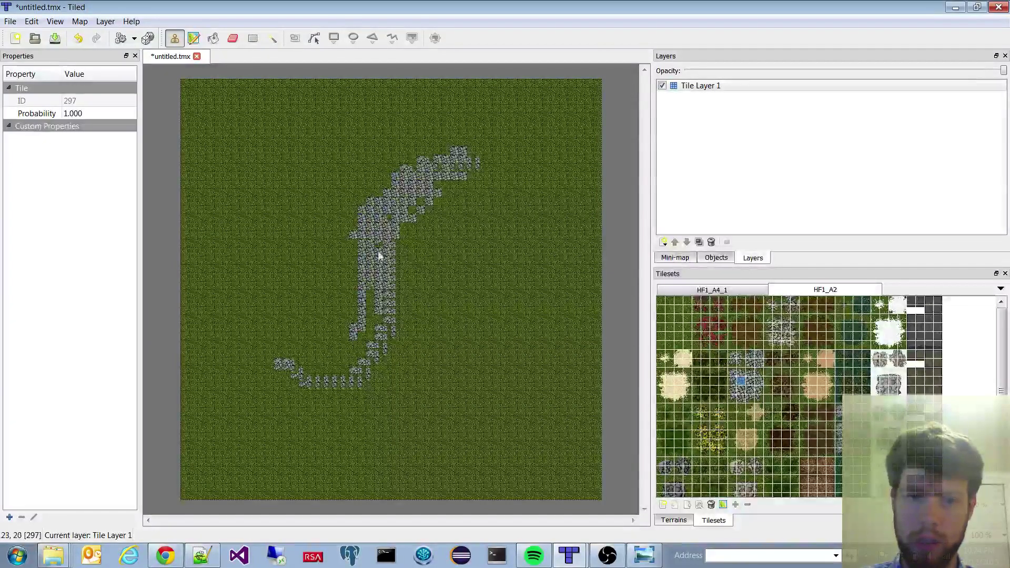
mouse_move(379, 257)
mouse_down()
mouse_move(314, 368)
mouse_move(377, 307)
mouse_move(357, 347)
mouse_move(332, 372)
mouse_move(416, 209)
mouse_move(496, 168)
mouse_move(443, 177)
mouse_move(506, 161)
mouse_move(444, 173)
mouse_move(396, 217)
mouse_move(395, 199)
mouse_move(446, 159)
mouse_move(482, 156)
mouse_move(397, 198)
mouse_up()
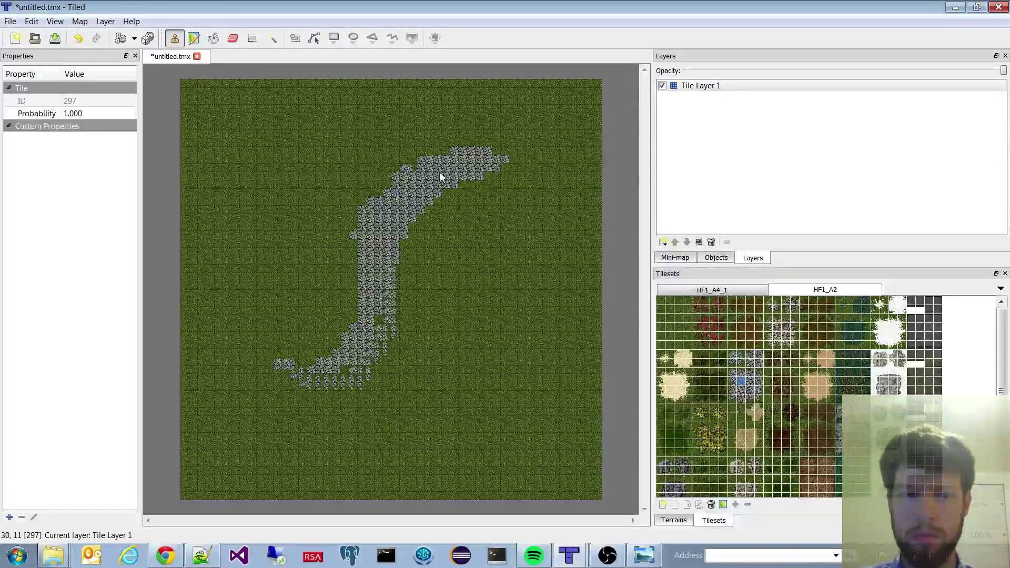
key(ctrl+z)
key(ctrl+z)
key(ctrl+z)
key(ctrl+z)
key(ctrl+z)
key(ctrl+z)
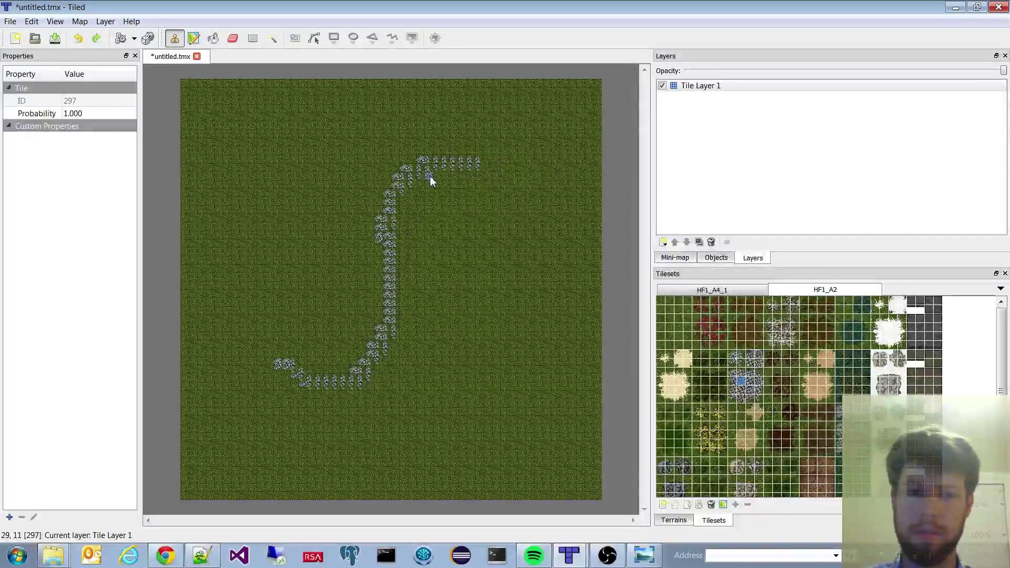
Add a new tile layer and create a terrain named Path for the HF1_A2 tileset
click(664, 243)
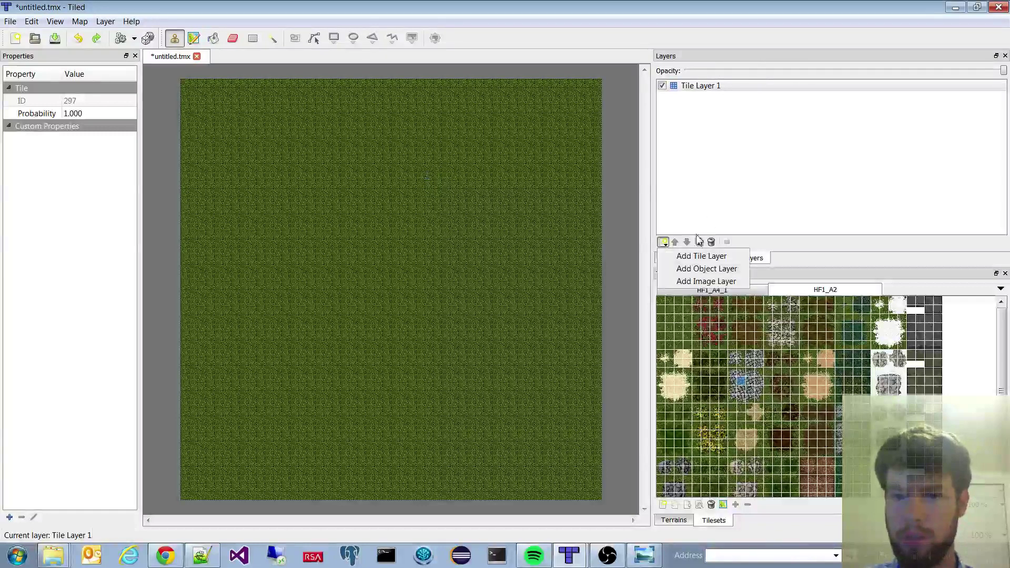
click(696, 255)
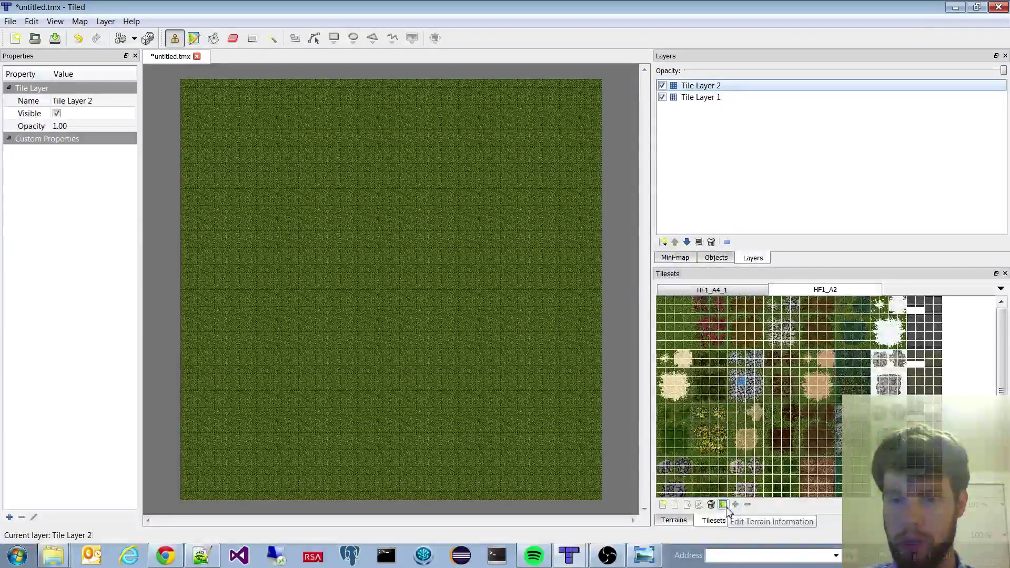
click(724, 506)
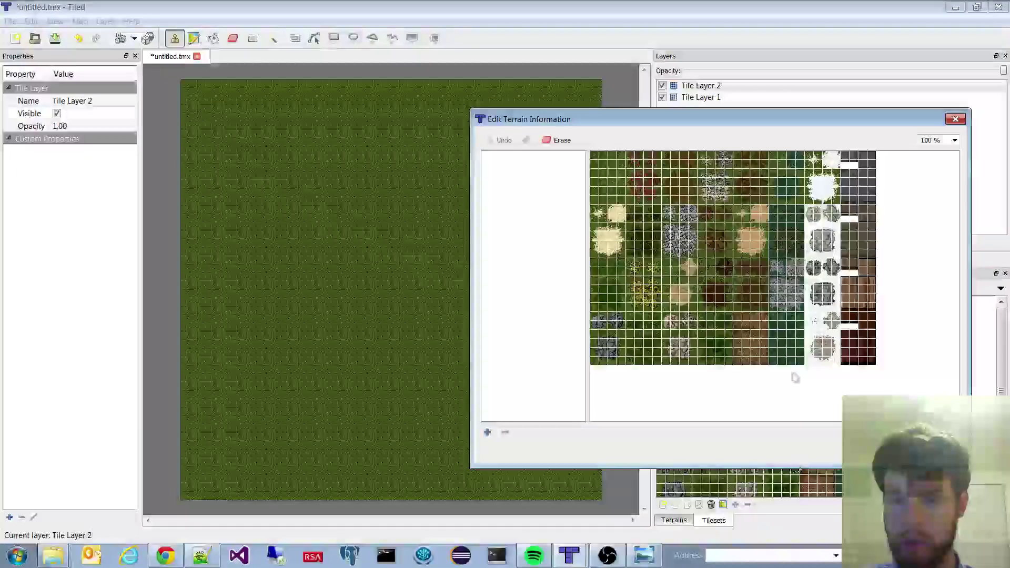
click(487, 432)
text(Path)
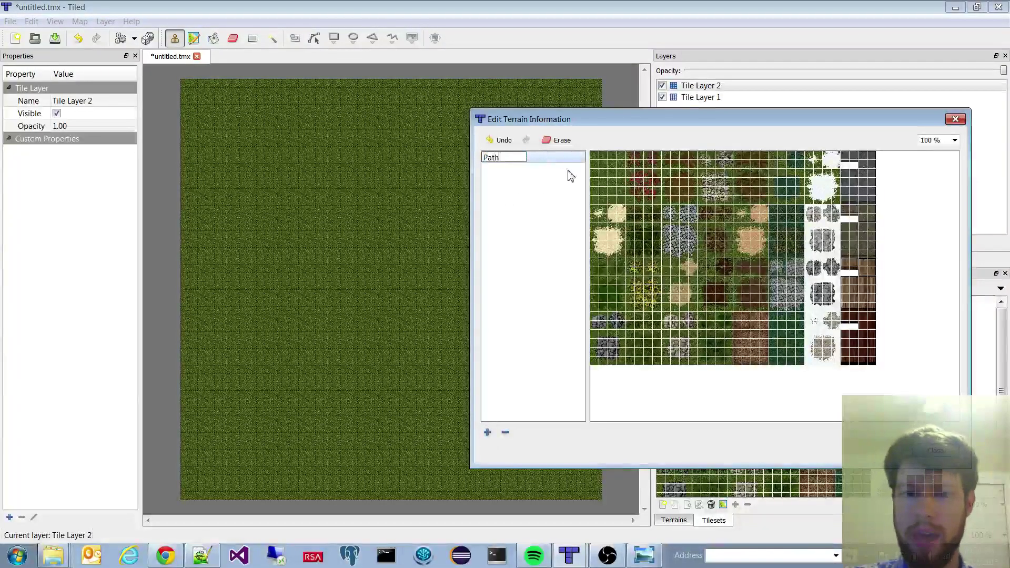
key(Return)
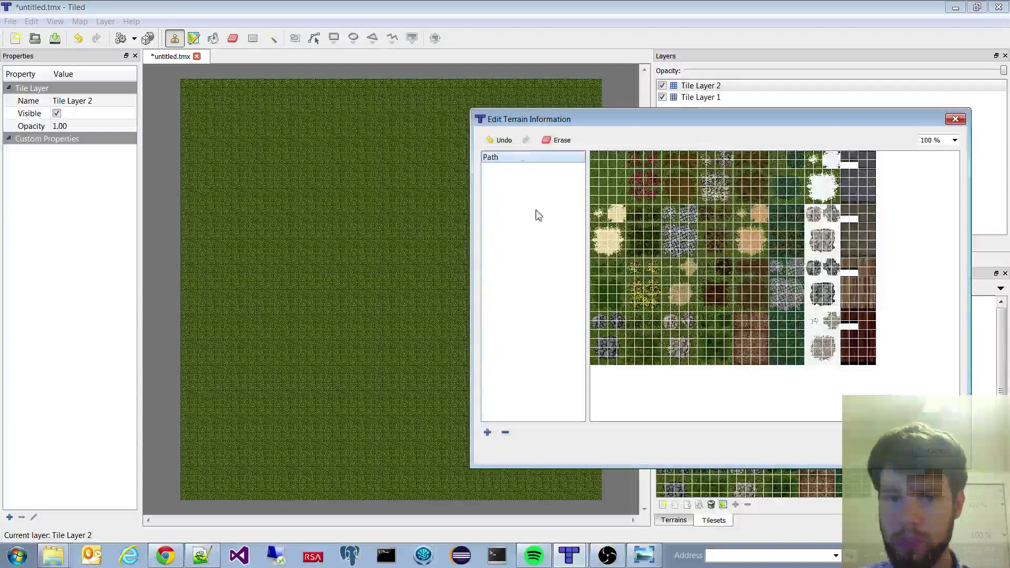
Mark all corners of the cobblestone tile and the lower corners of the tile above as Path
click(672, 235)
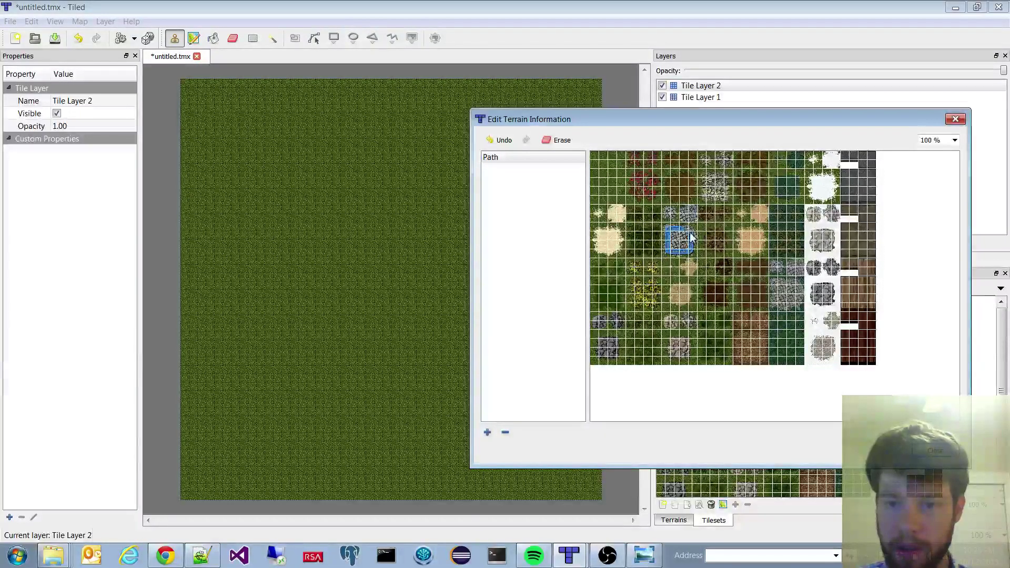
click(684, 234)
click(675, 248)
click(687, 248)
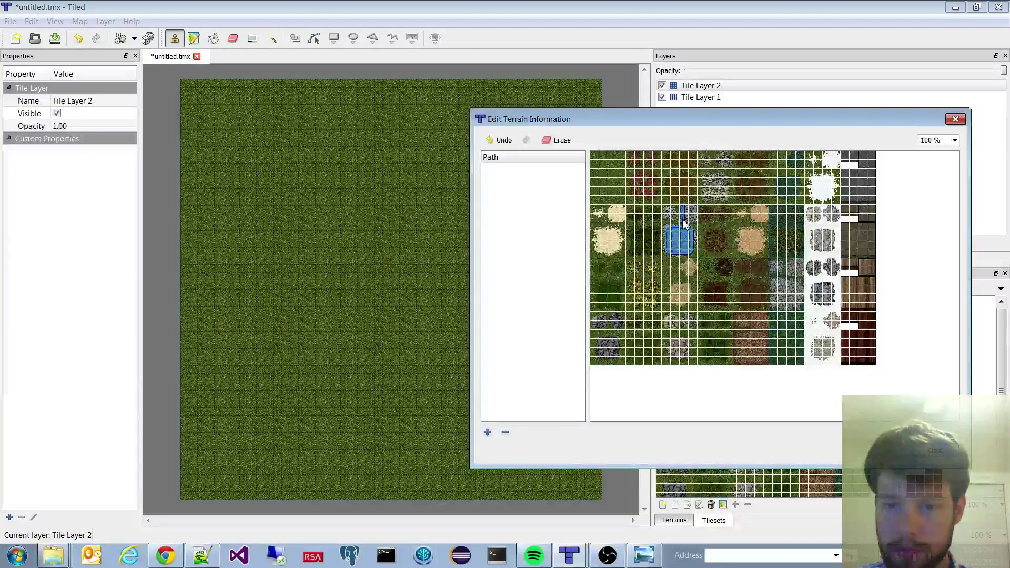
click(690, 219)
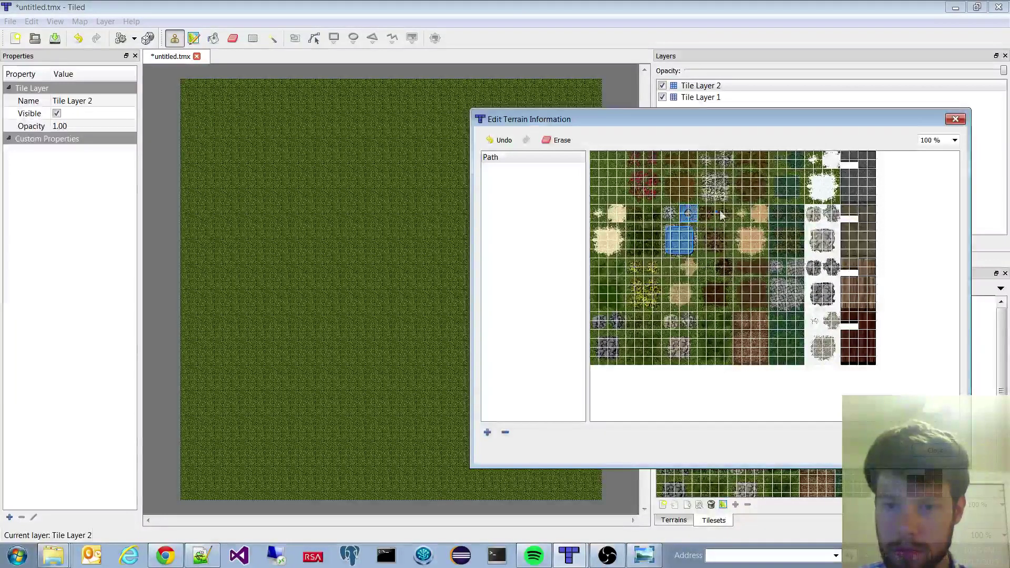
key(Escape)
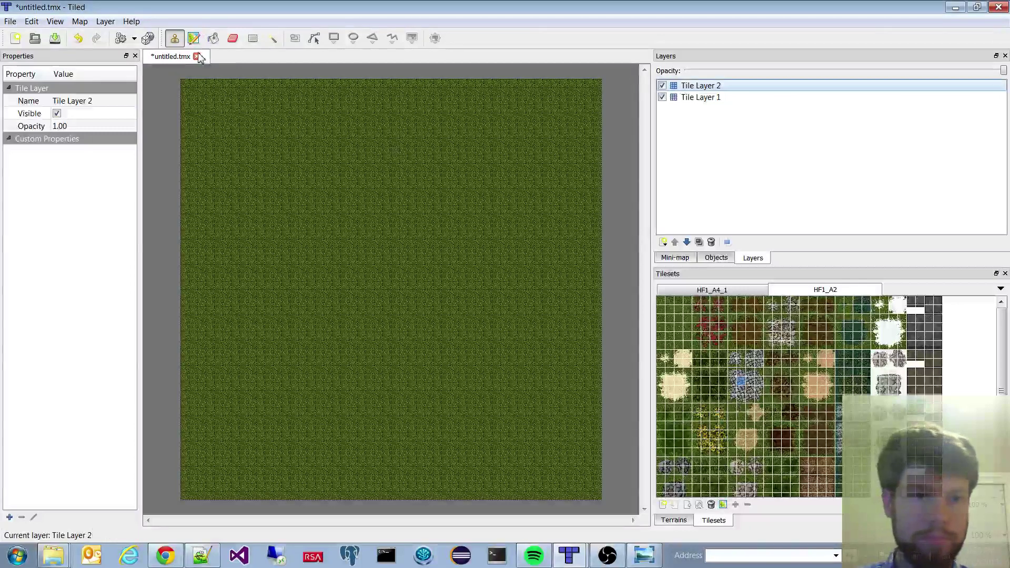
Choose the Path terrain with the Terrain Brush and paint paths down from the upper right
click(194, 38)
click(679, 521)
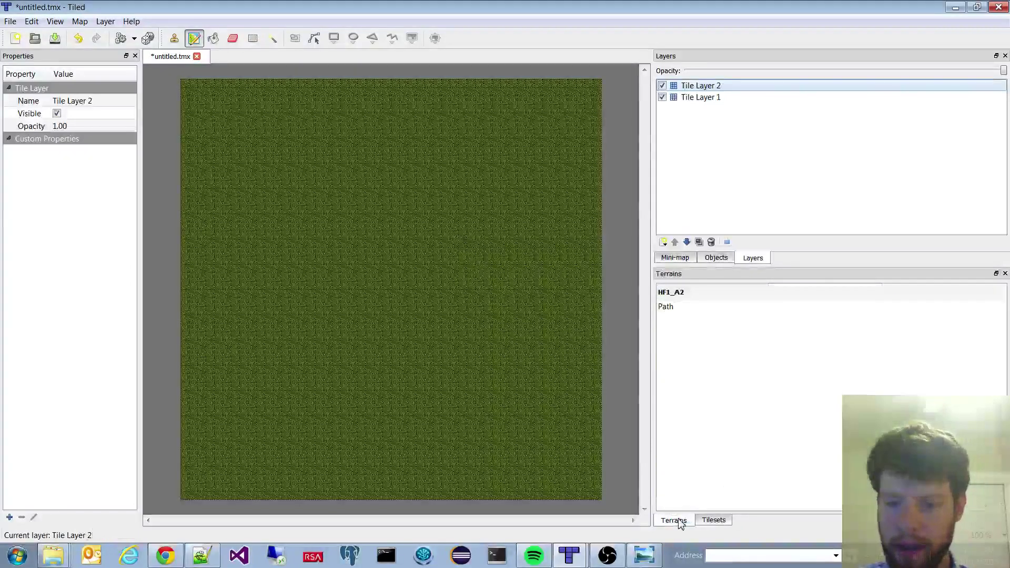
click(667, 308)
mouse_move(514, 178)
mouse_down()
mouse_move(464, 217)
mouse_move(446, 307)
mouse_move(406, 359)
mouse_move(302, 375)
mouse_up()
mouse_move(410, 339)
mouse_down()
mouse_move(358, 301)
mouse_move(276, 311)
mouse_move(381, 219)
mouse_move(402, 185)
mouse_up()
Paint more paths down-right, along the bottom and left, arcing back to join the upper paths
ctrl+scroll(404, 349, up, 2)
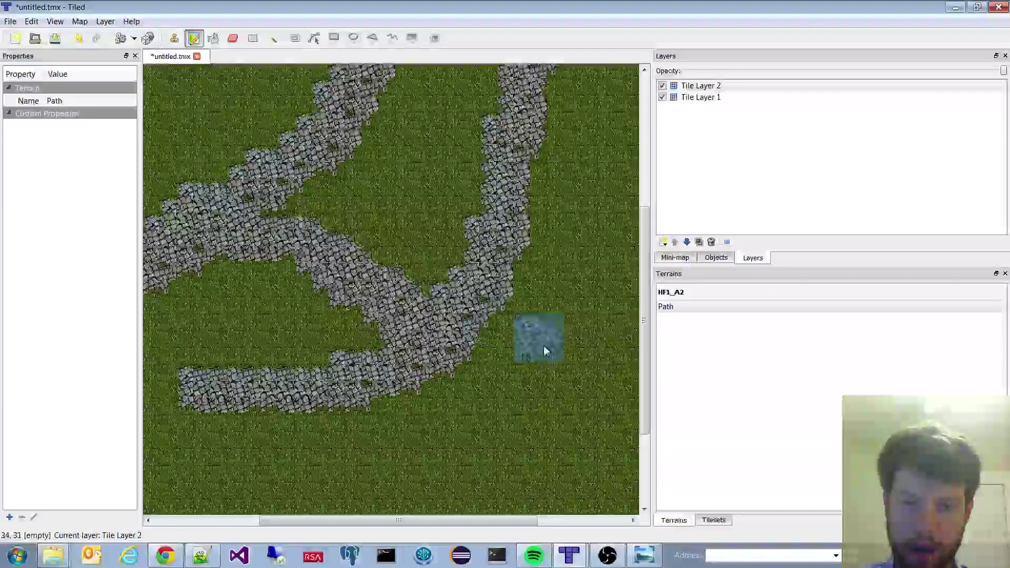
mouse_move(440, 357)
mouse_down()
mouse_move(522, 442)
mouse_move(556, 416)
mouse_up()
ctrl+scroll(547, 421, down, 1)
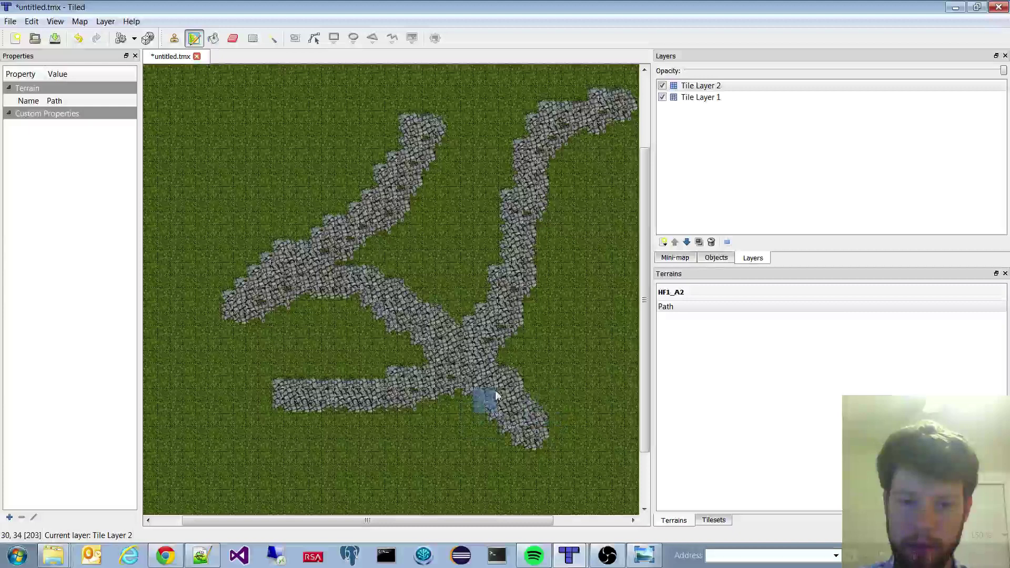
mouse_move(486, 397)
mouse_down()
mouse_move(454, 414)
mouse_move(426, 464)
mouse_move(335, 467)
mouse_up()
mouse_move(252, 447)
mouse_down()
mouse_move(225, 371)
mouse_move(238, 302)
mouse_up()
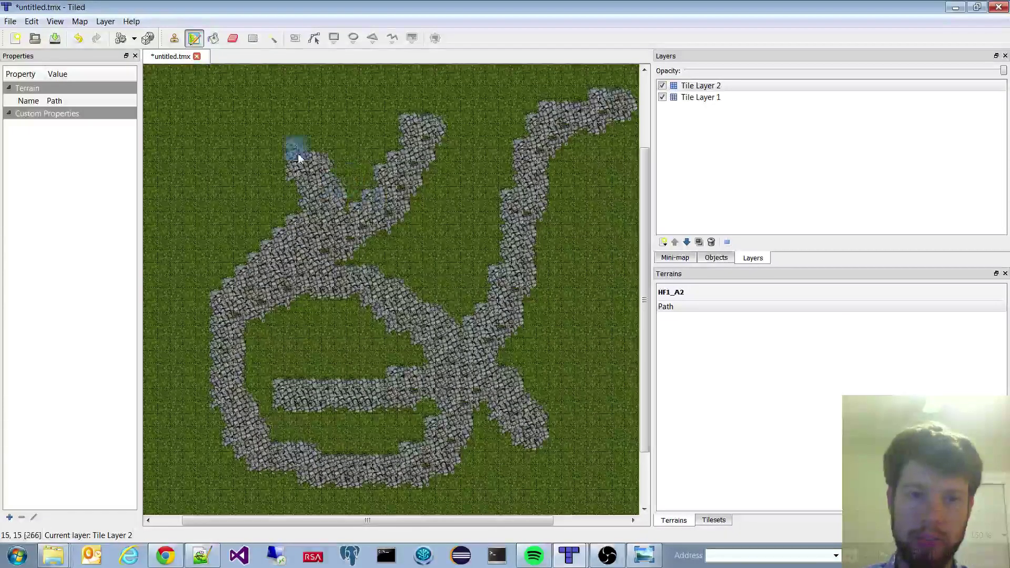
mouse_move(245, 153)
mouse_down()
mouse_move(215, 171)
mouse_move(202, 192)
mouse_move(185, 273)
mouse_up()
mouse_move(258, 178)
mouse_down()
mouse_move(307, 128)
mouse_move(359, 106)
mouse_move(395, 109)
mouse_move(418, 128)
mouse_move(411, 195)
mouse_move(516, 185)
mouse_move(540, 211)
mouse_move(451, 186)
mouse_up()
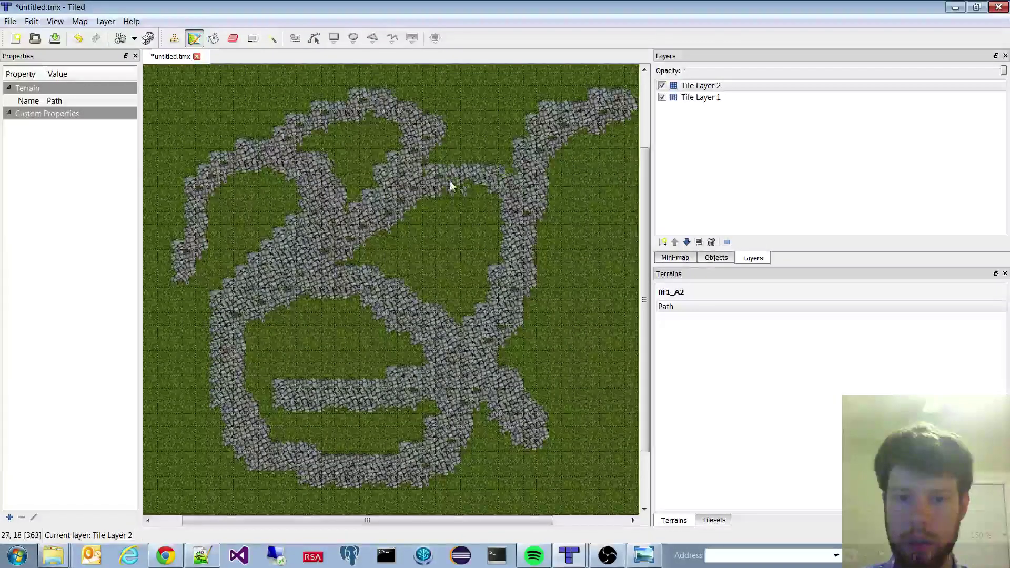